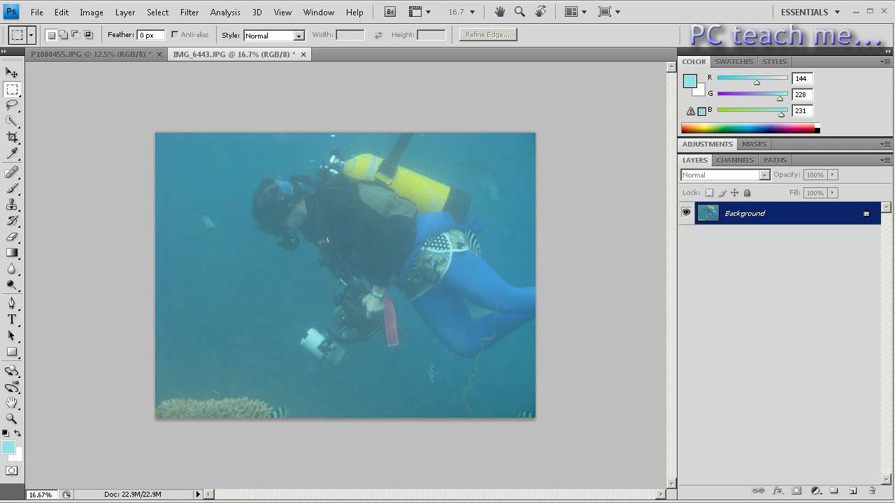
Step: Browse the Image menu's adjustment commands twice without choosing one
click(101, 14)
mouse_move(111, 46)
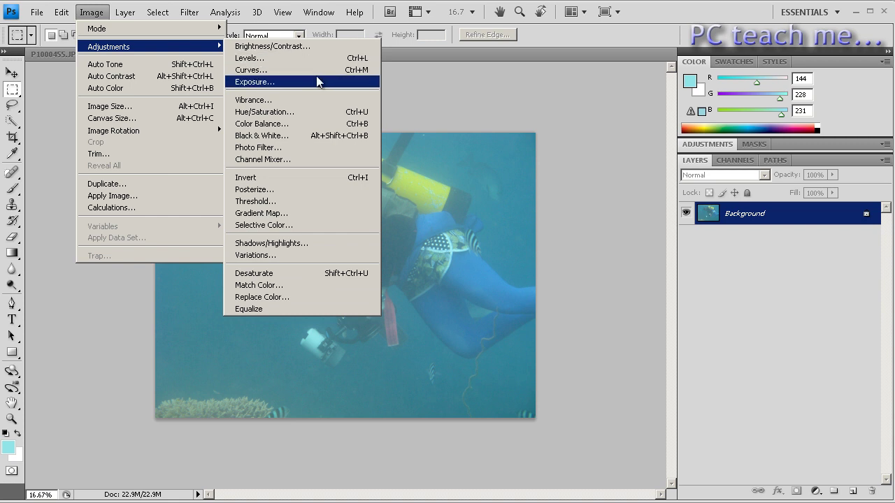
click(100, 14)
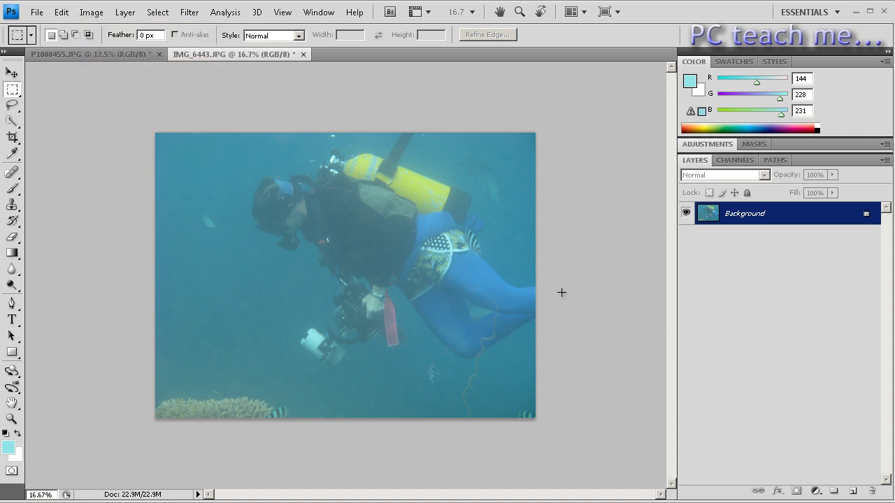
click(88, 15)
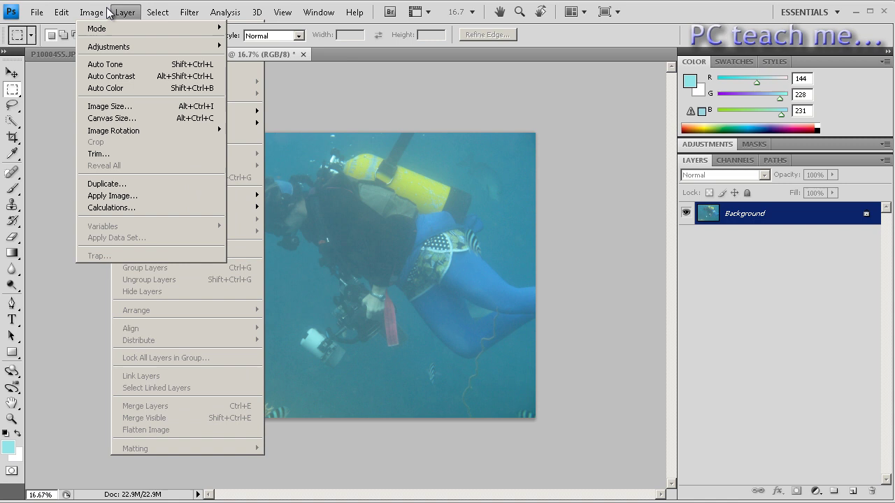
click(98, 16)
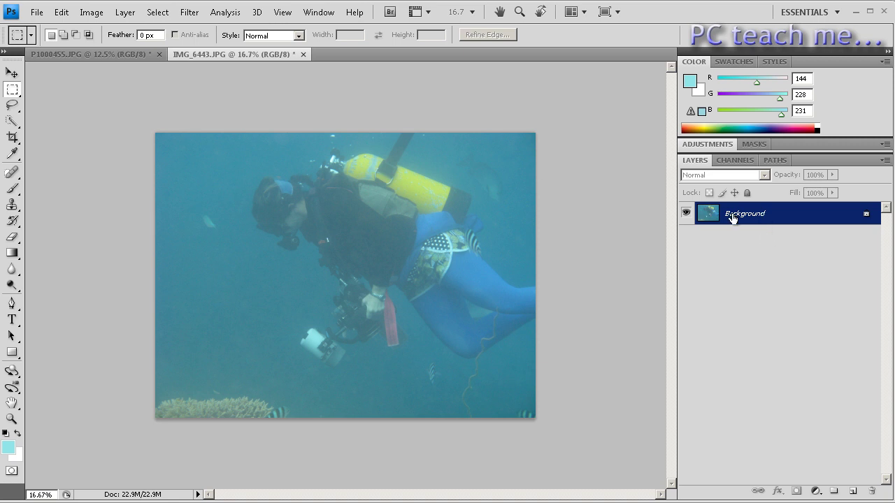
Step: Open the Curves adjustment for the diver photo
click(91, 12)
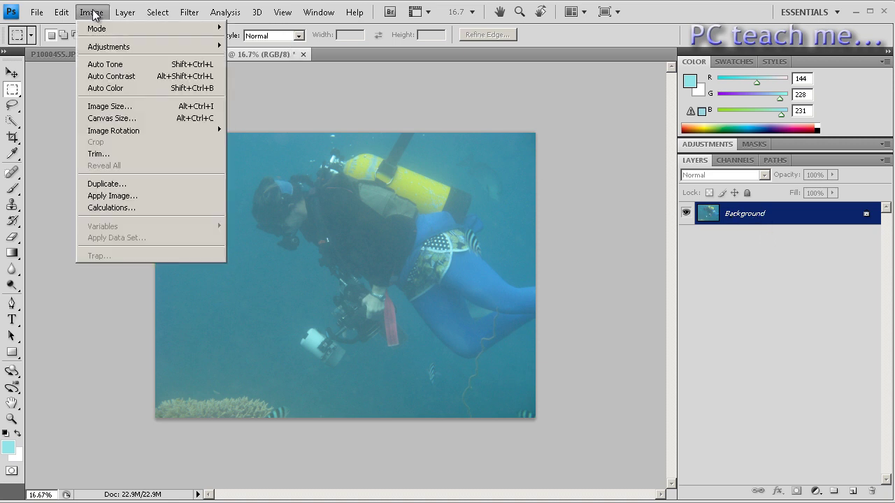
mouse_move(123, 49)
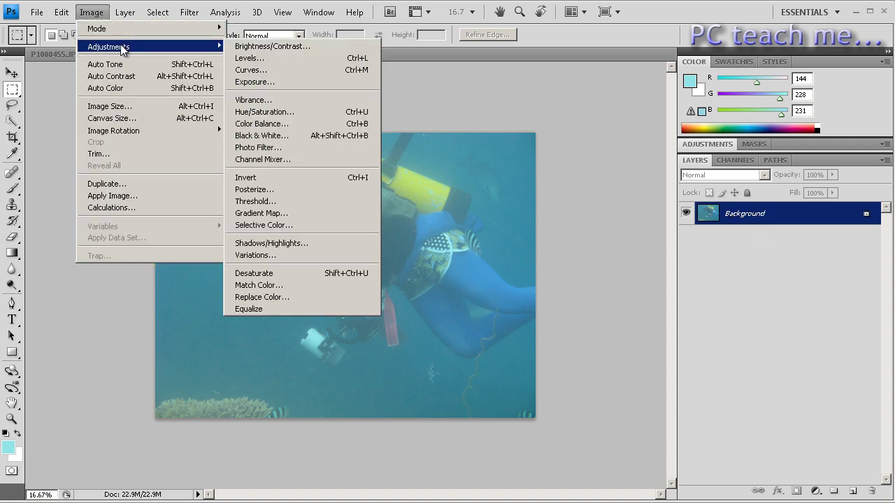
click(307, 69)
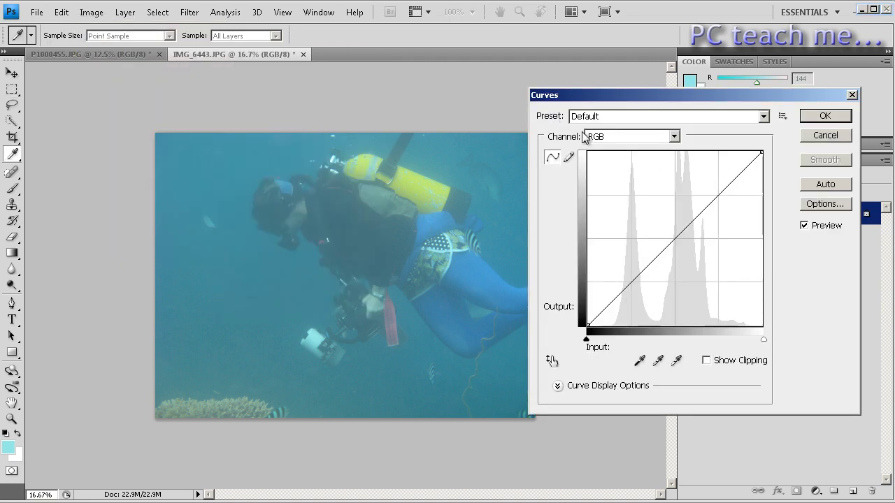
Step: Switch the Curves channel to Blue, then back to combined RGB
click(639, 138)
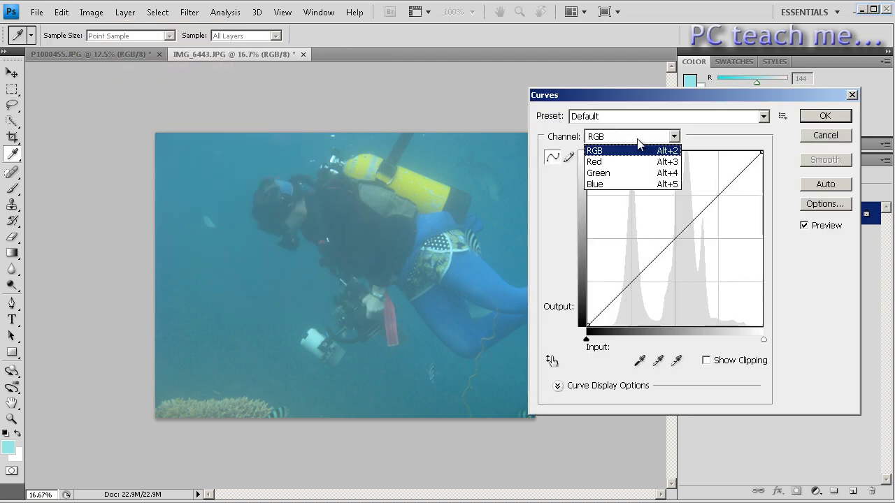
click(633, 184)
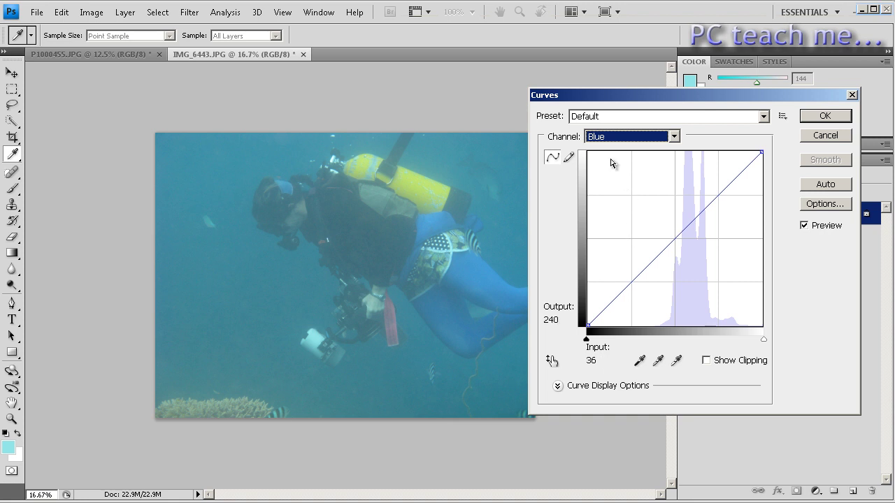
click(644, 137)
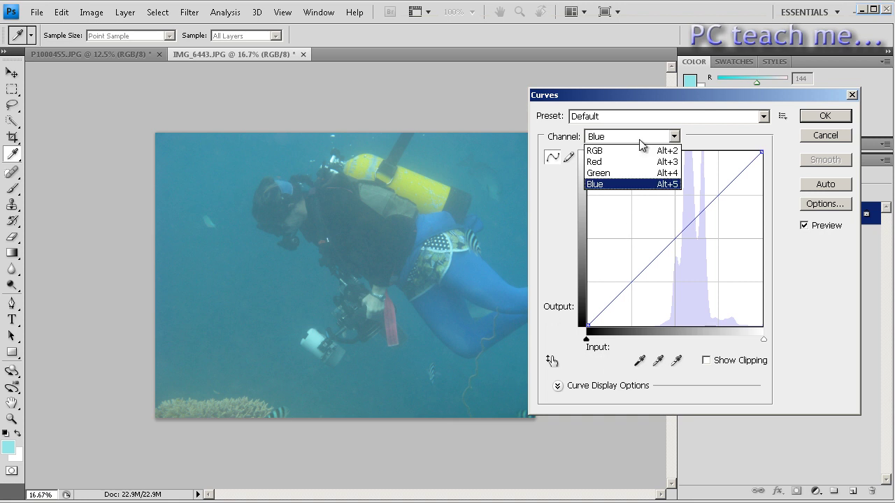
click(605, 152)
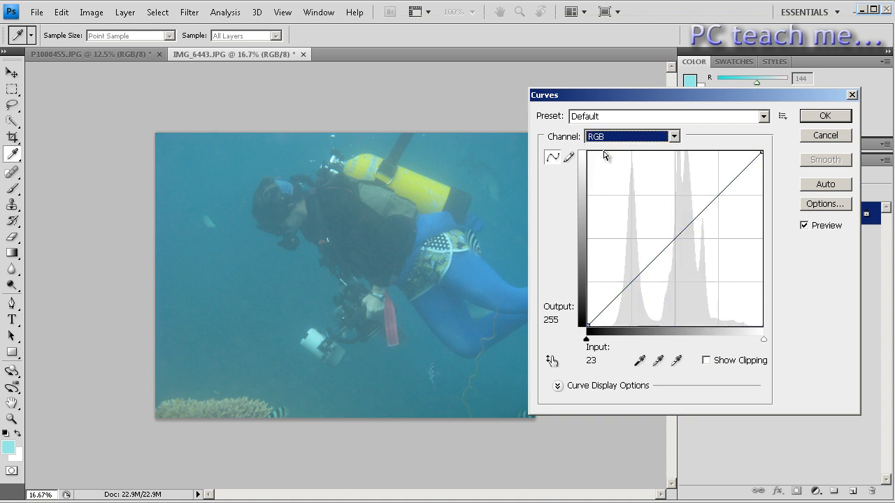
Step: Drag several RGB curve points into an extreme wavy shape, then cancel Curves
click(664, 246)
drag(665, 246, 627, 225)
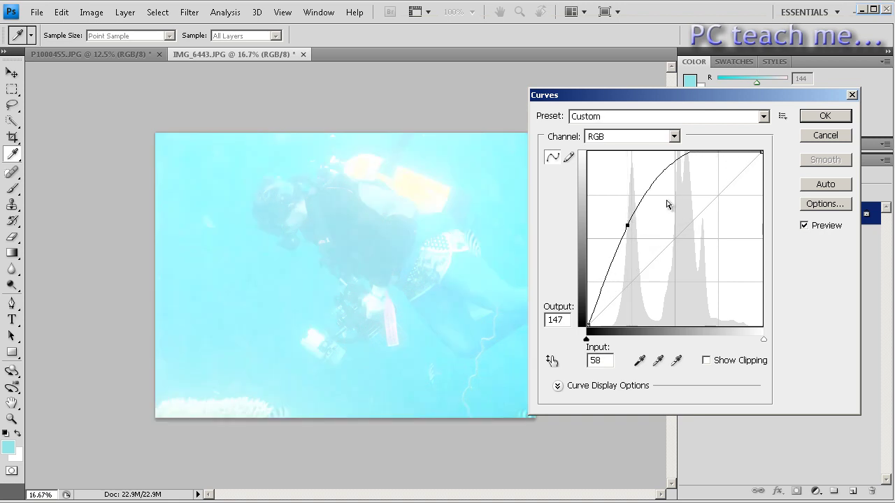
drag(661, 173, 673, 257)
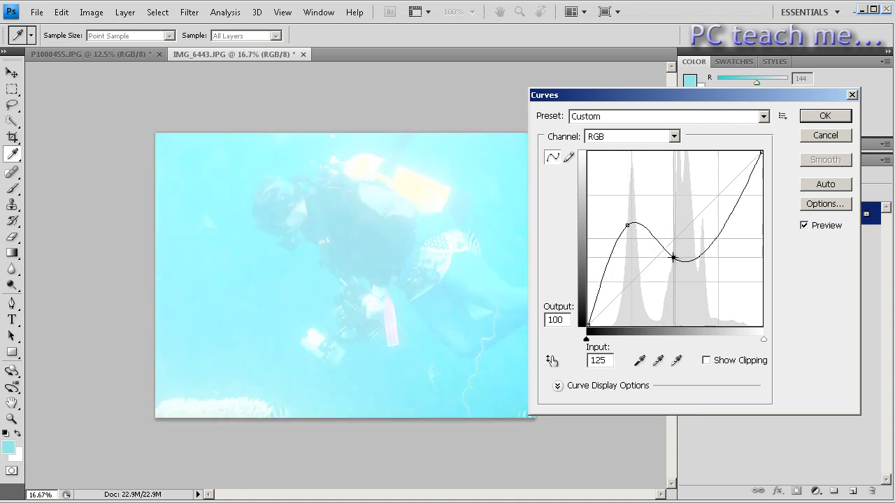
drag(733, 210, 703, 219)
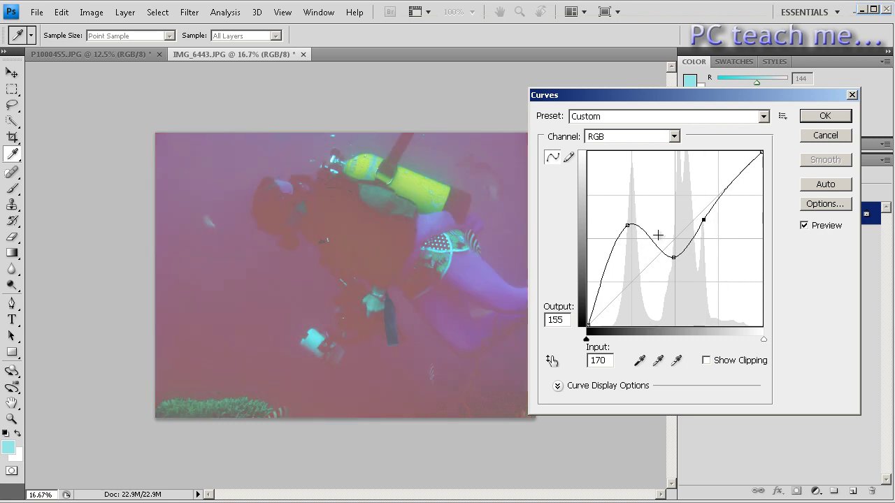
drag(673, 258, 677, 159)
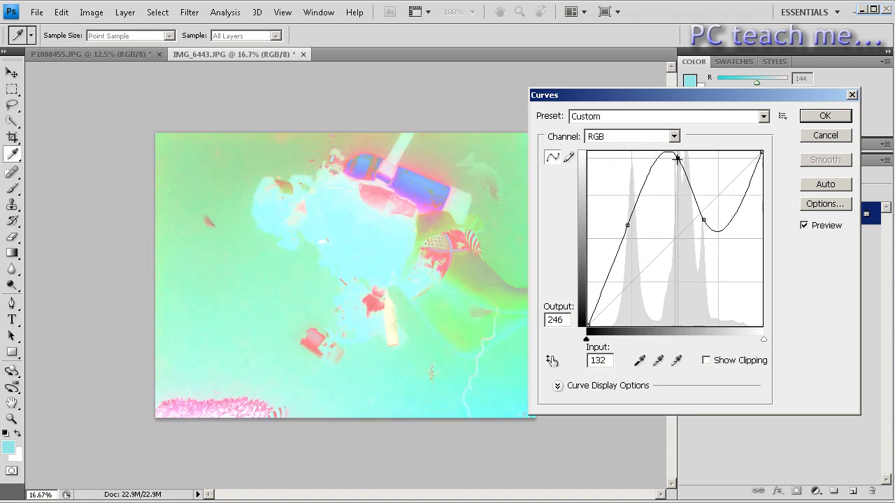
drag(627, 225, 636, 277)
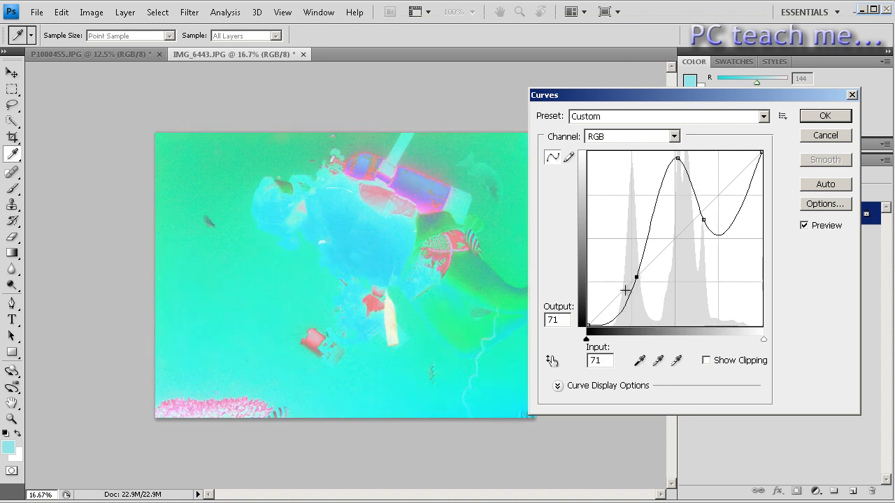
click(828, 140)
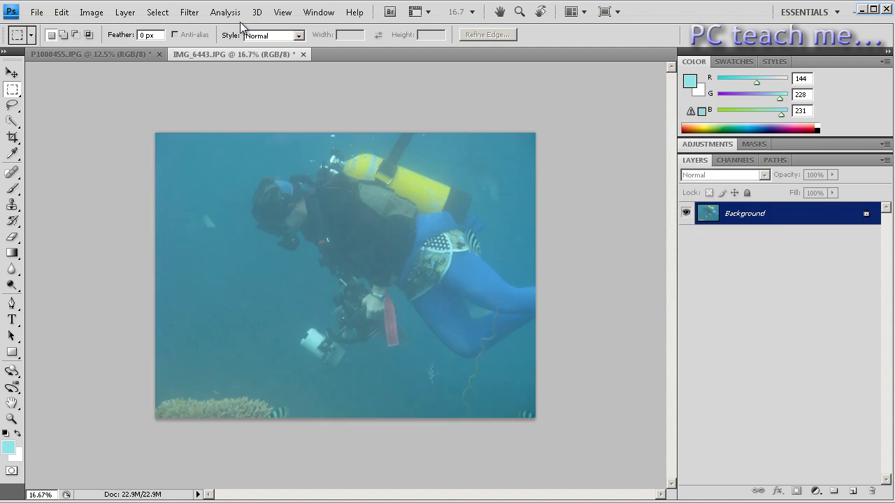
Step: Reopen Curves with a straight RGB curve and arm the black-point eyedropper
click(91, 12)
mouse_move(122, 44)
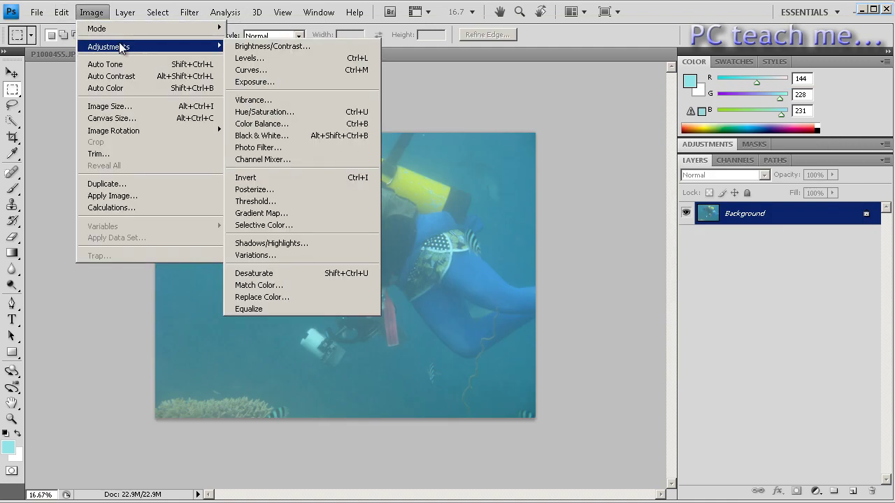
click(266, 70)
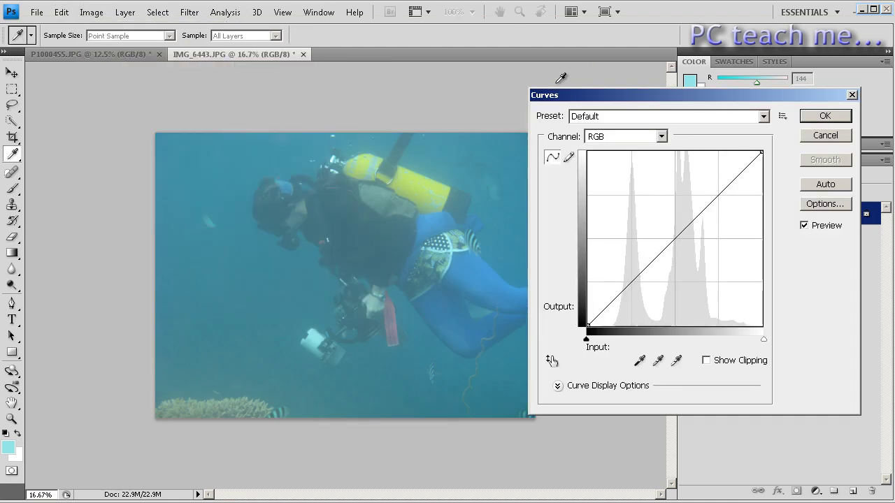
click(640, 364)
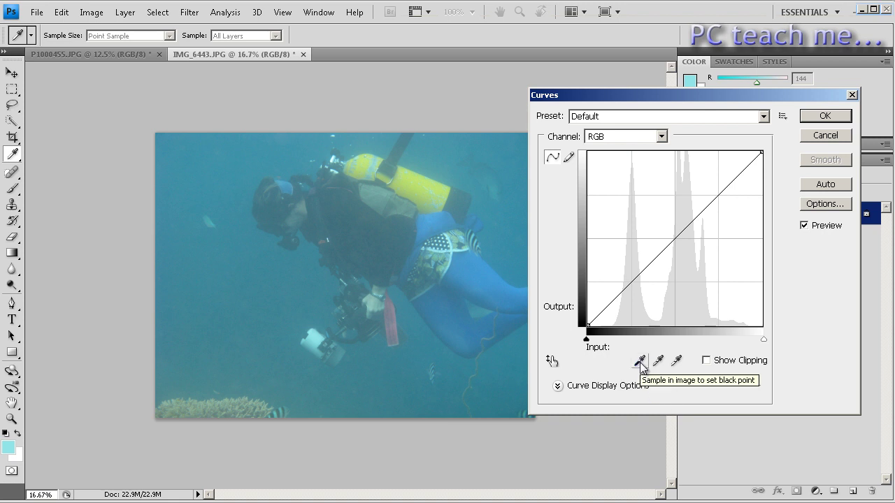
click(641, 363)
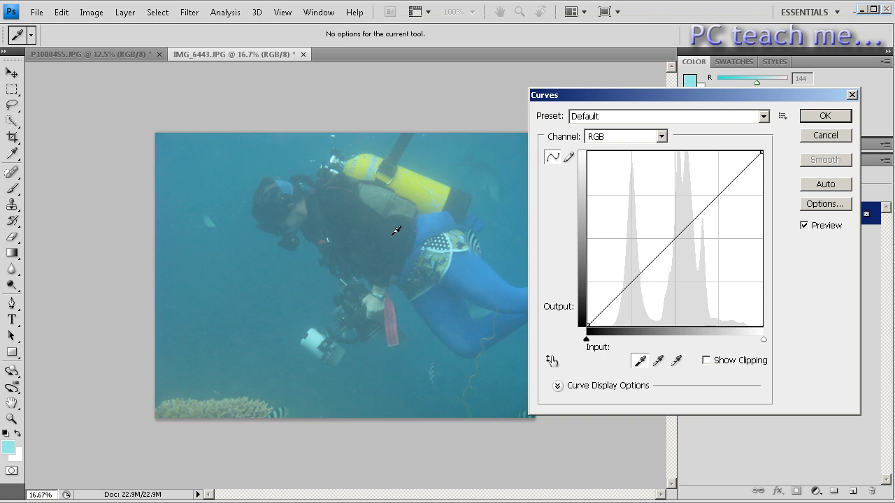
Step: Sample the black point on the diver's dark area and the grey point on a neutral area
click(365, 212)
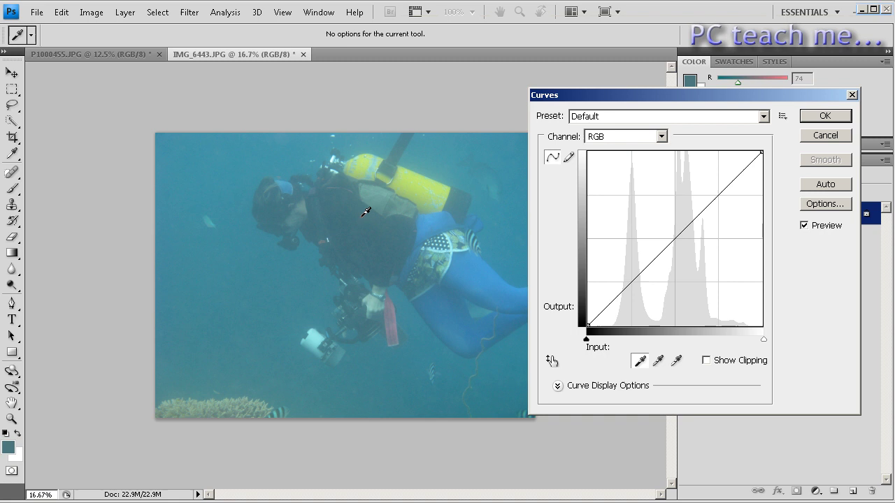
click(365, 211)
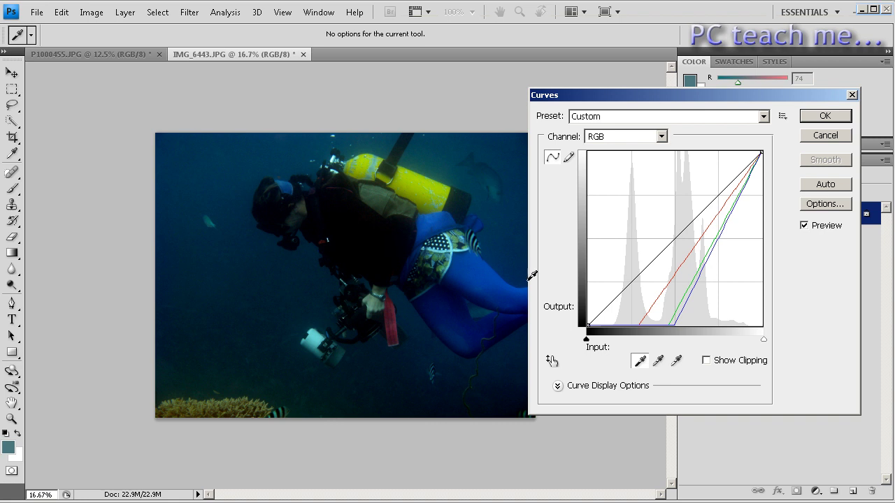
click(658, 362)
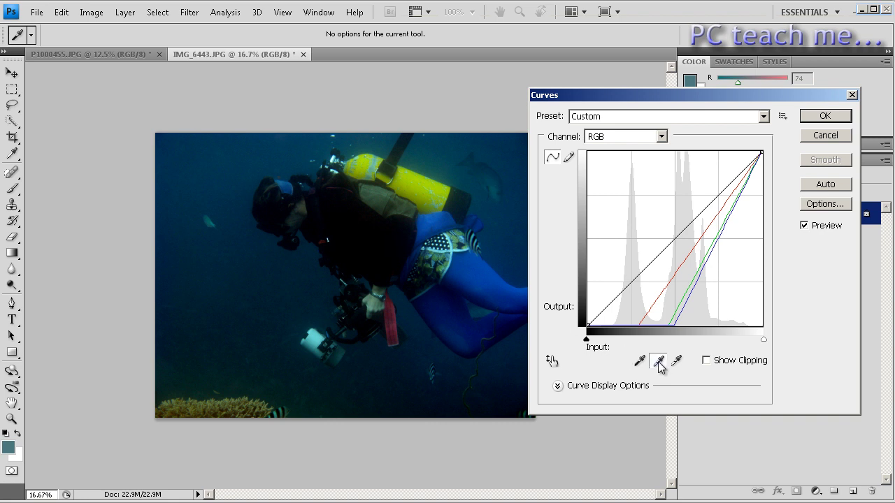
click(342, 353)
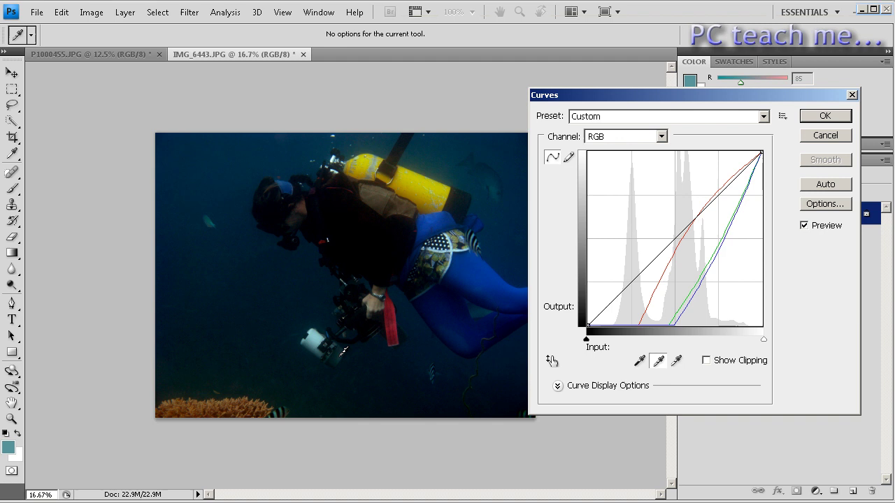
click(677, 362)
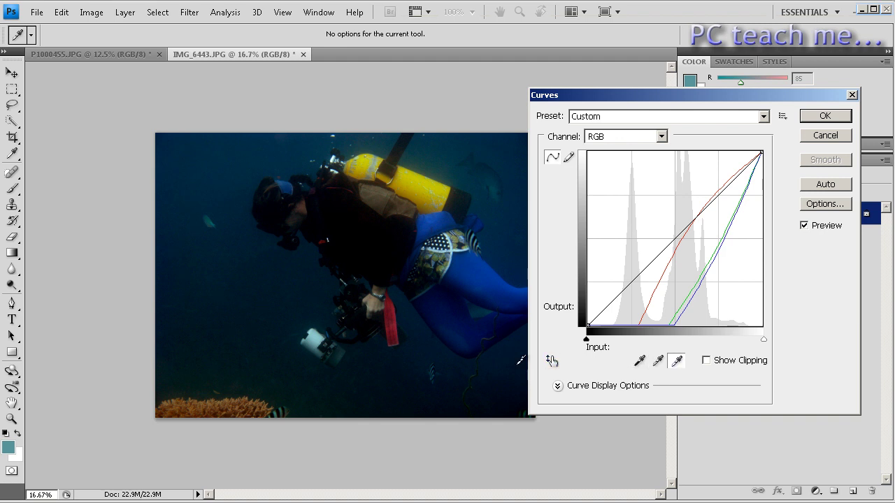
Step: Set the white point from a white polka dot on the diver's suit while zoomed in
key(ctrl+plus)
key(ctrl+plus)
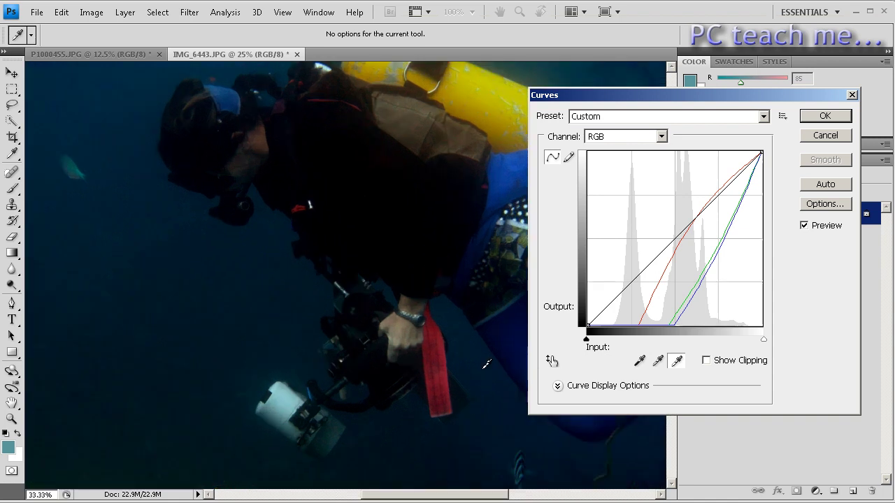
drag(428, 498, 475, 497)
key(ctrl+plus)
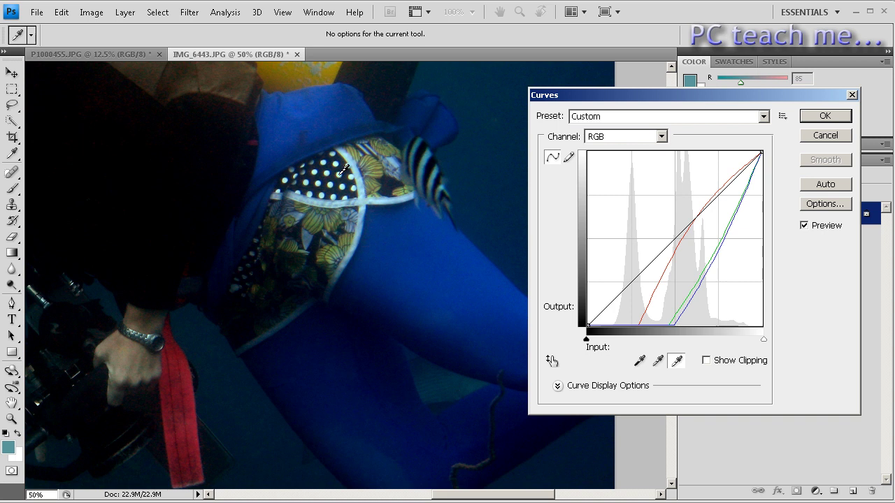
click(342, 171)
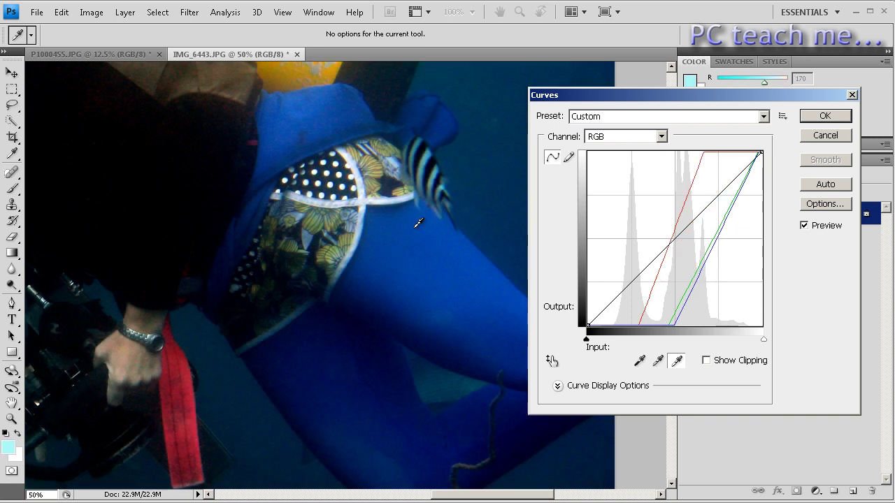
key(ctrl+minus)
key(ctrl+minus)
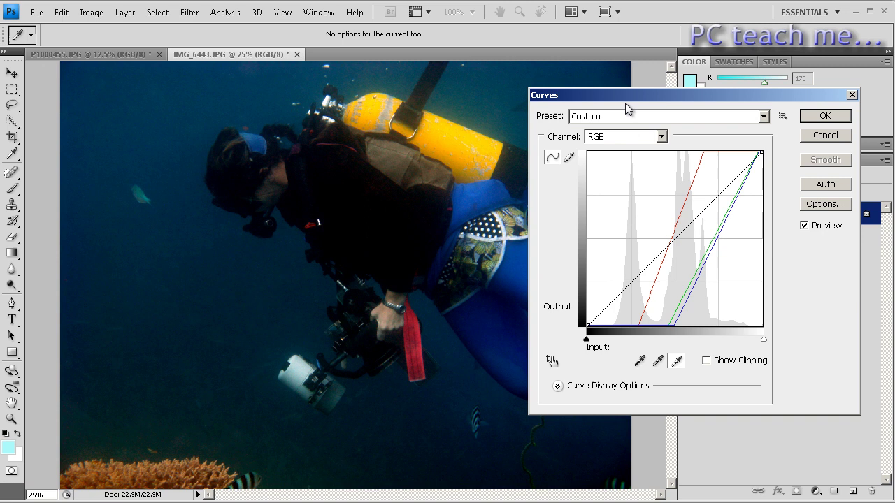
mouse_move(624, 100)
mouse_down()
mouse_move(676, 95)
mouse_move(641, 98)
mouse_up()
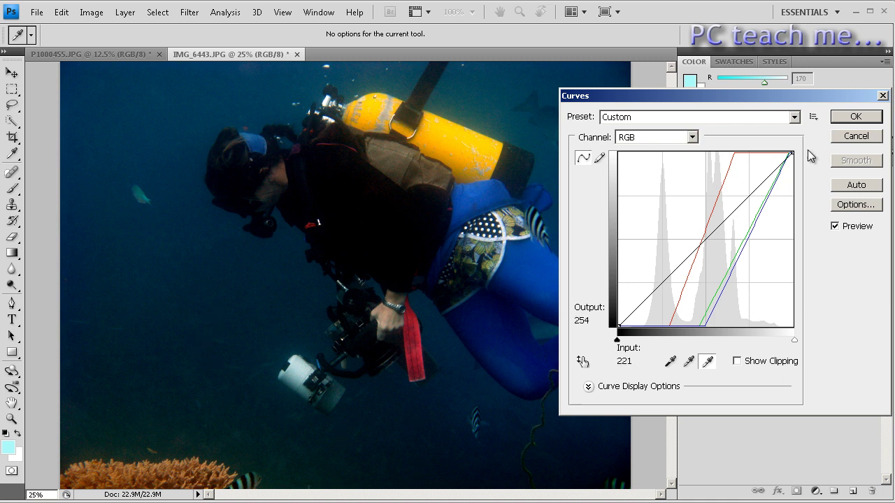
Step: Cancel the manual curves, reopen Curves and apply an Auto correction
click(862, 139)
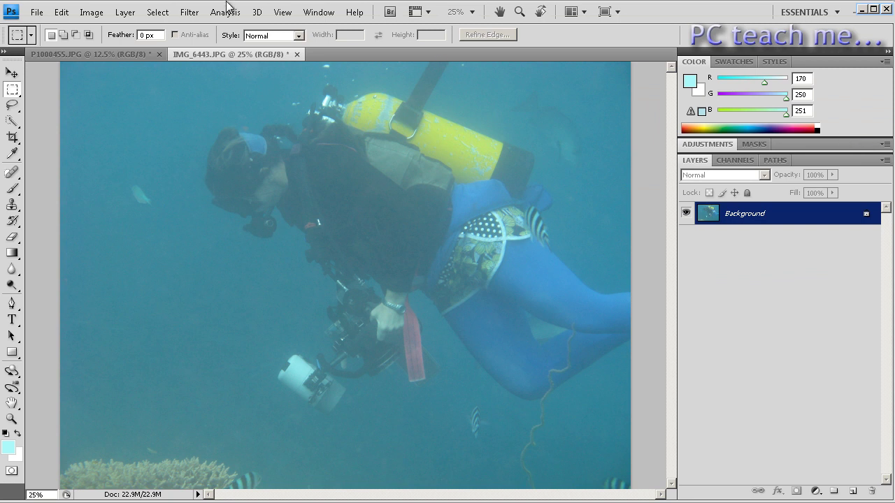
click(91, 12)
mouse_move(107, 47)
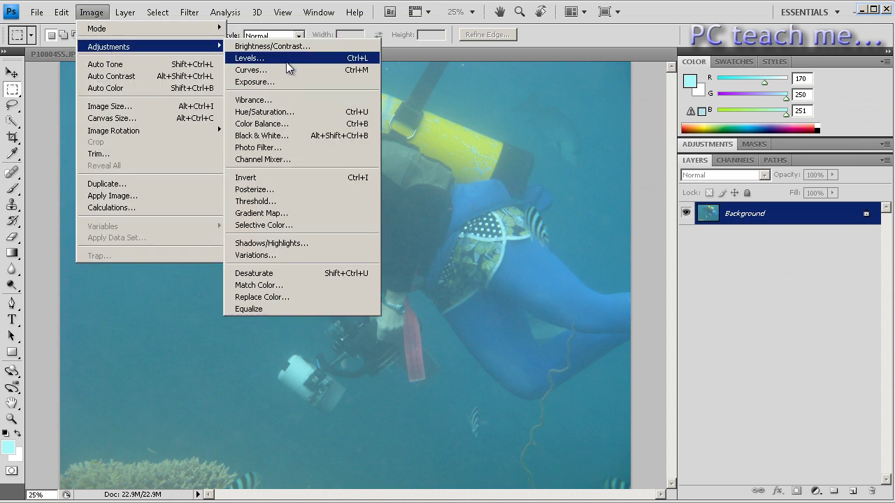
click(280, 70)
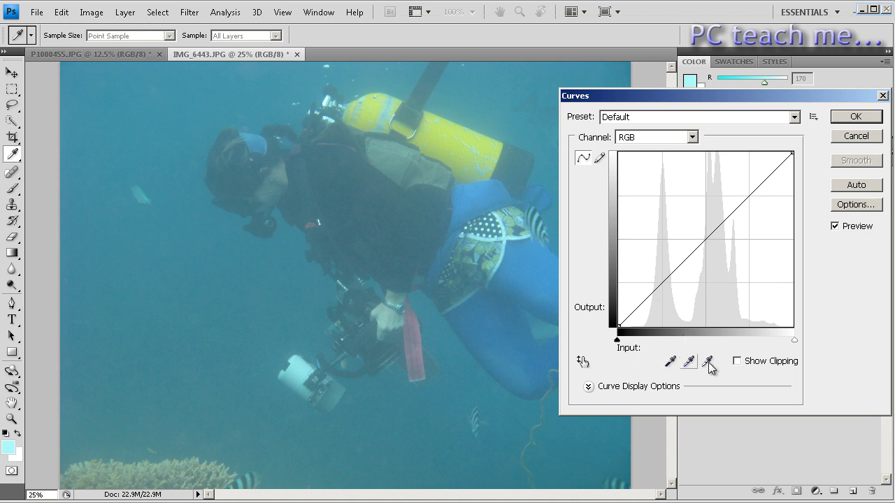
click(857, 185)
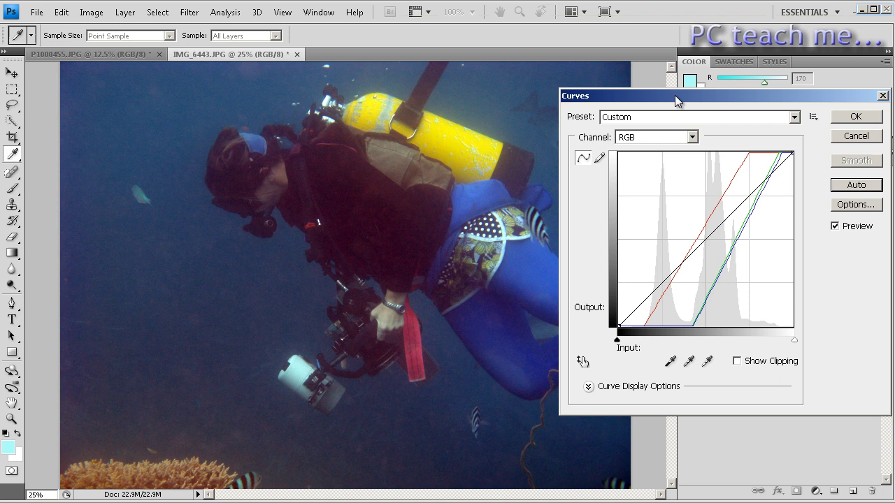
Step: Compare the Blue, Green, Red and RGB curves, then cancel the Auto correction
click(692, 137)
click(645, 185)
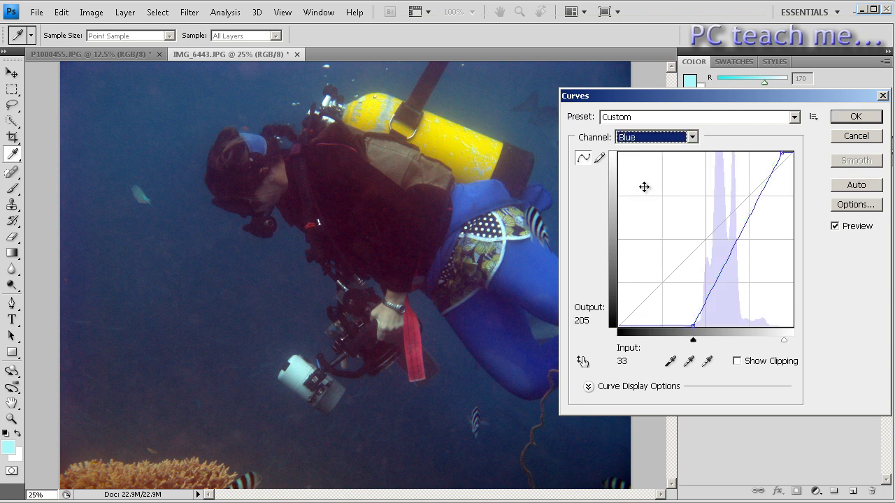
click(692, 138)
click(633, 173)
click(692, 137)
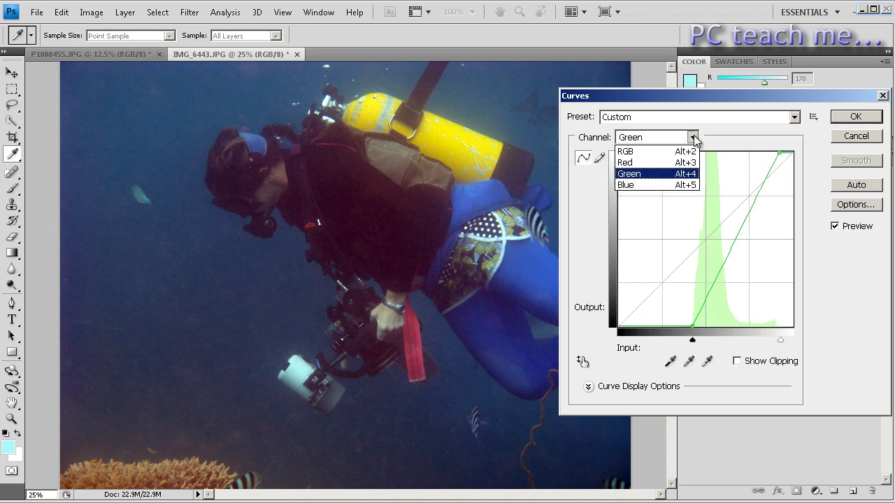
click(648, 163)
click(692, 137)
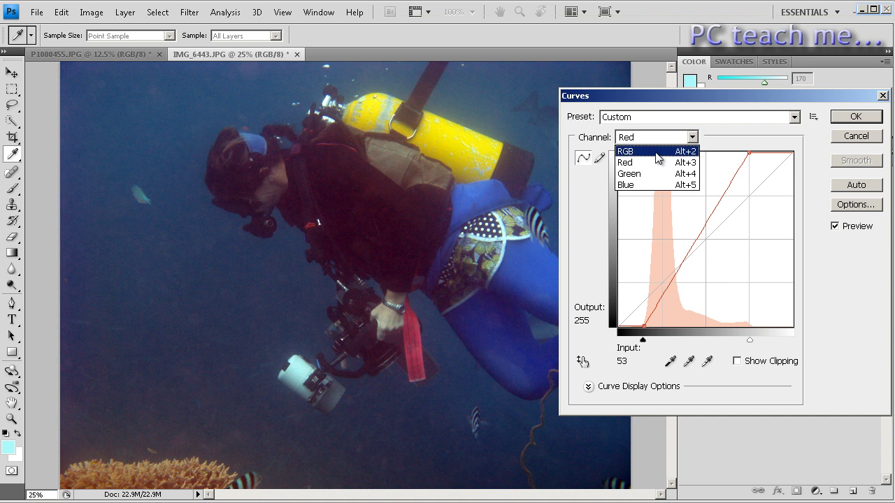
click(660, 151)
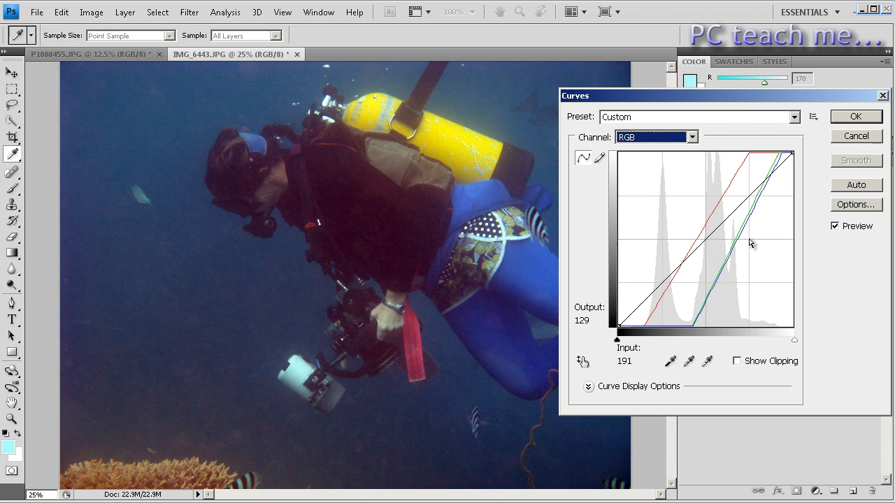
click(862, 139)
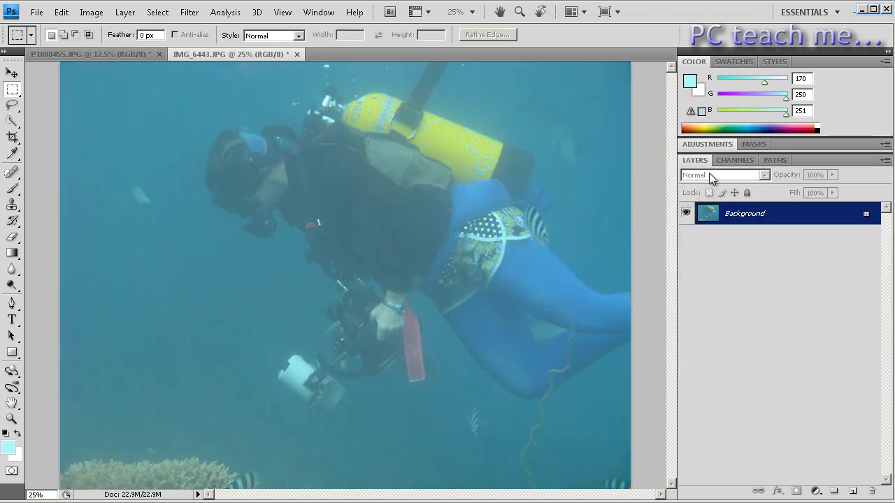
Step: Convert IMG_6443.JPG to Lab Color mode
click(98, 14)
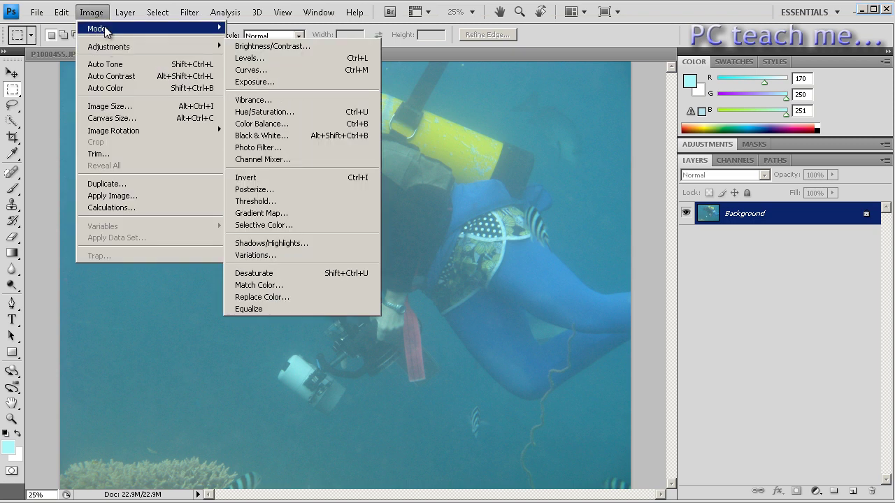
mouse_move(107, 31)
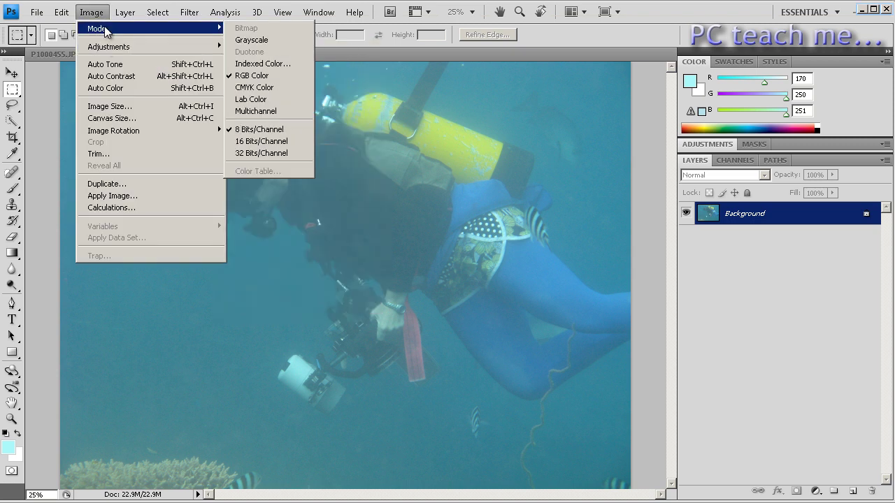
click(269, 102)
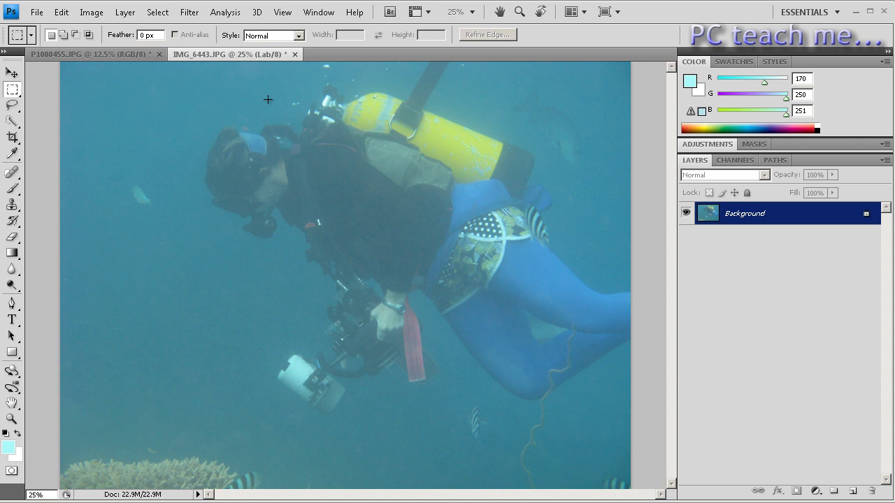
Step: Open the Curves adjustment for the Lab image
click(91, 12)
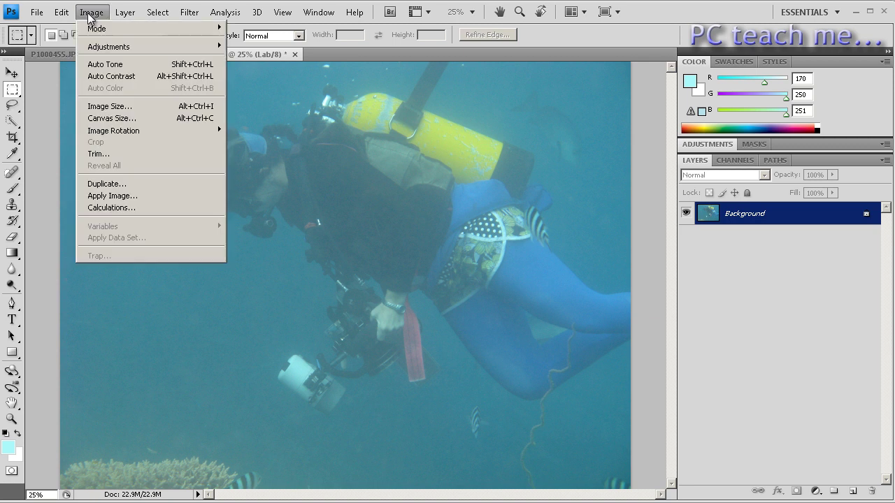
mouse_move(119, 46)
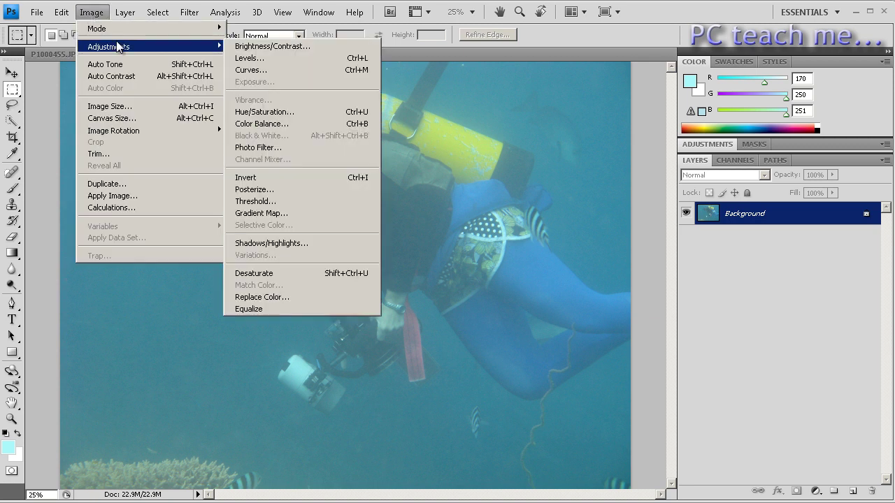
click(289, 71)
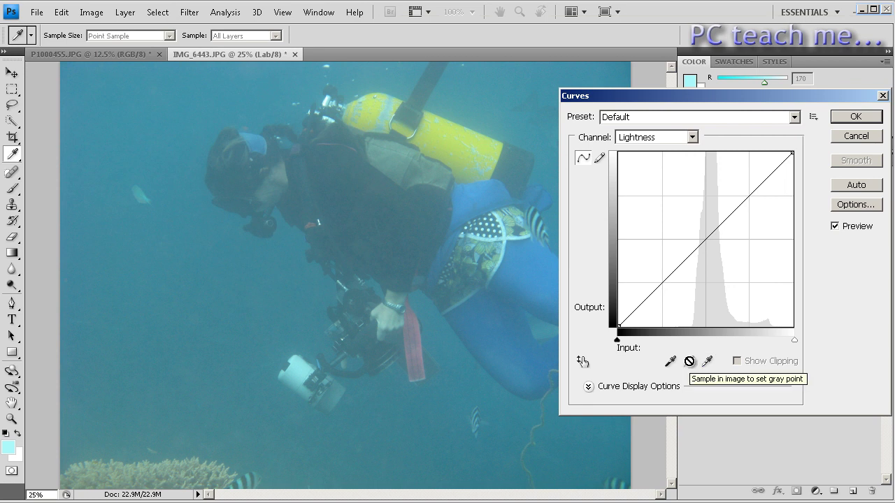
Step: On the b channel, sample black and white points from the photo
click(692, 139)
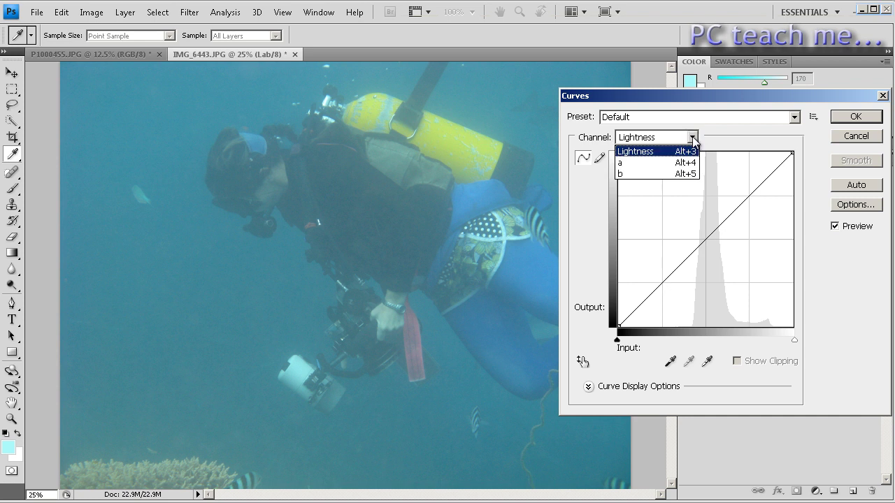
click(635, 174)
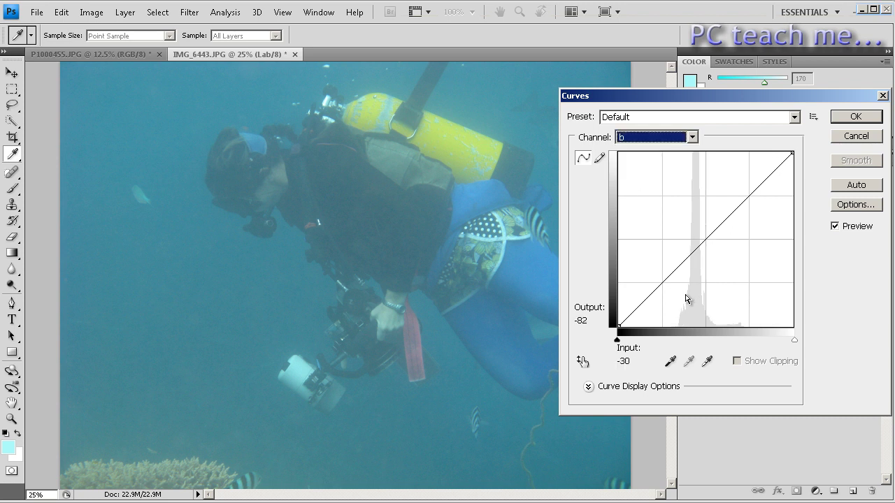
click(670, 362)
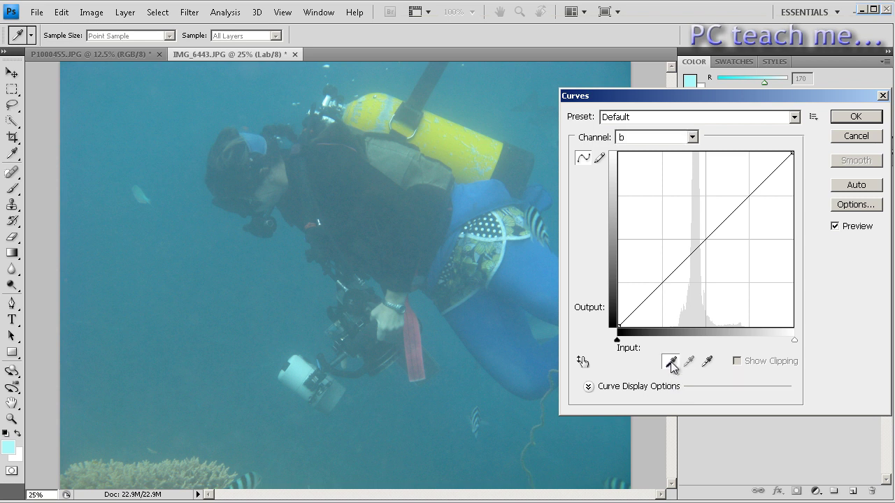
click(345, 163)
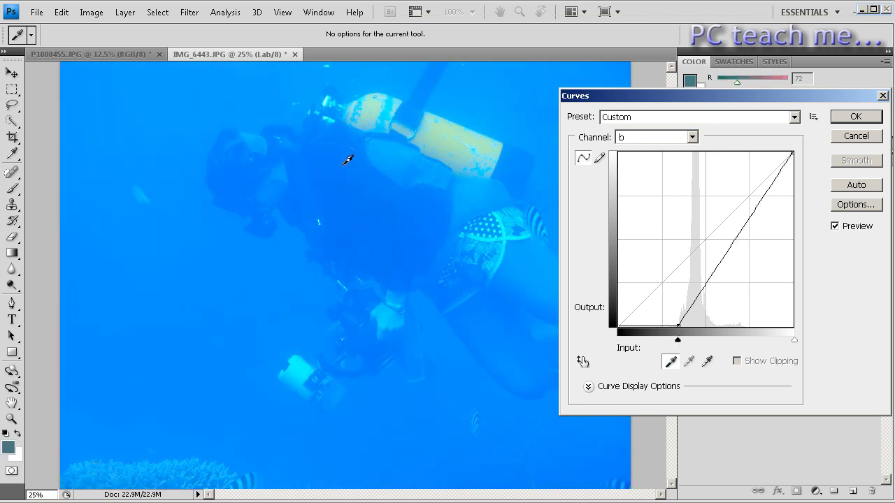
click(708, 363)
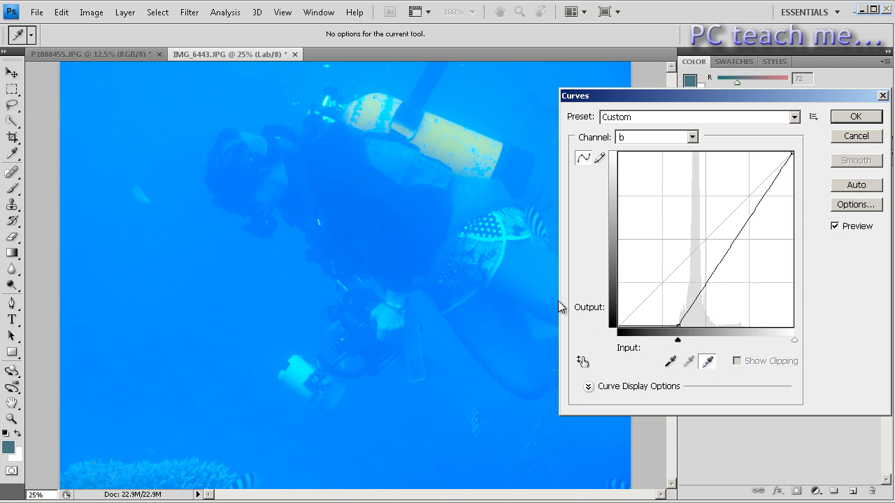
click(500, 225)
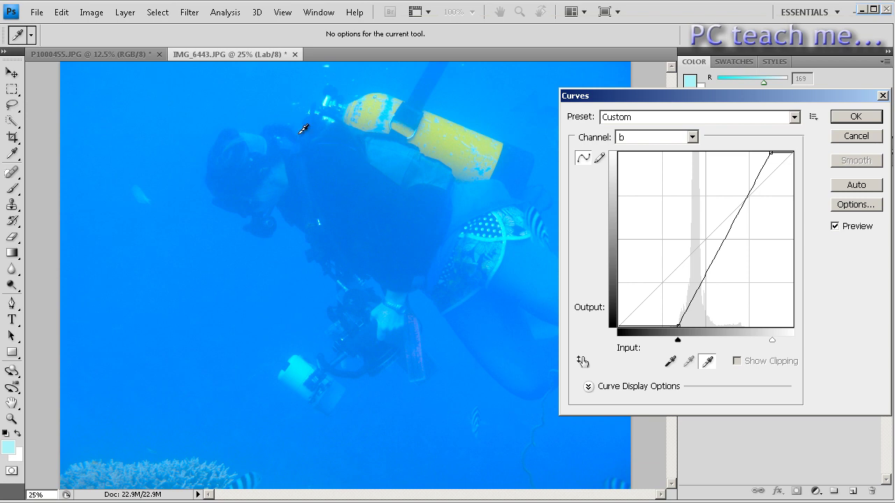
Step: On Lightness, sample the black point, drag the white point left, then cancel Curves
click(691, 139)
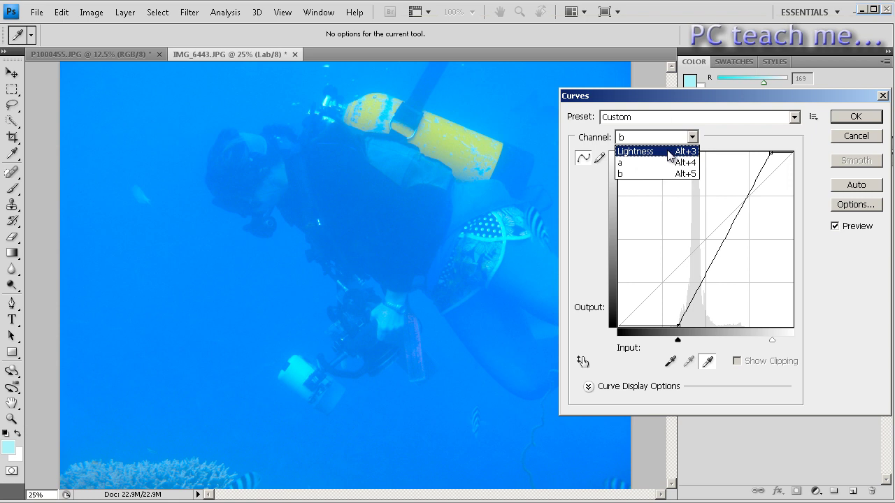
click(669, 156)
click(671, 362)
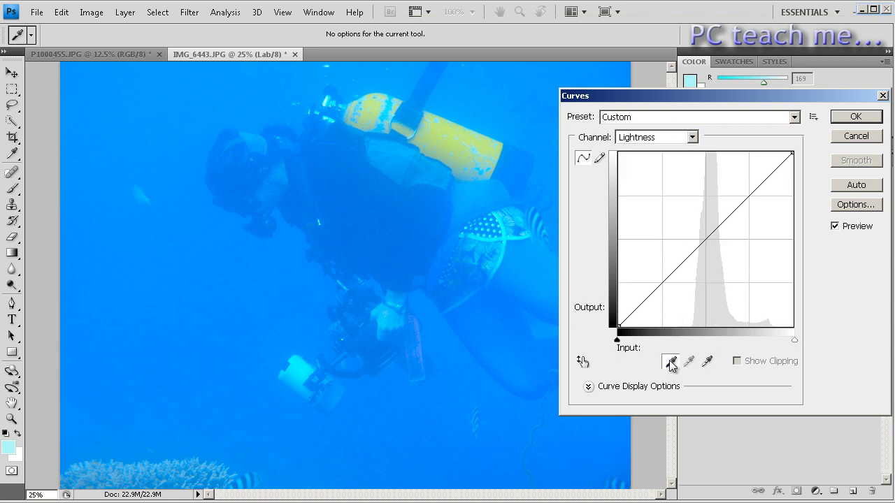
click(353, 165)
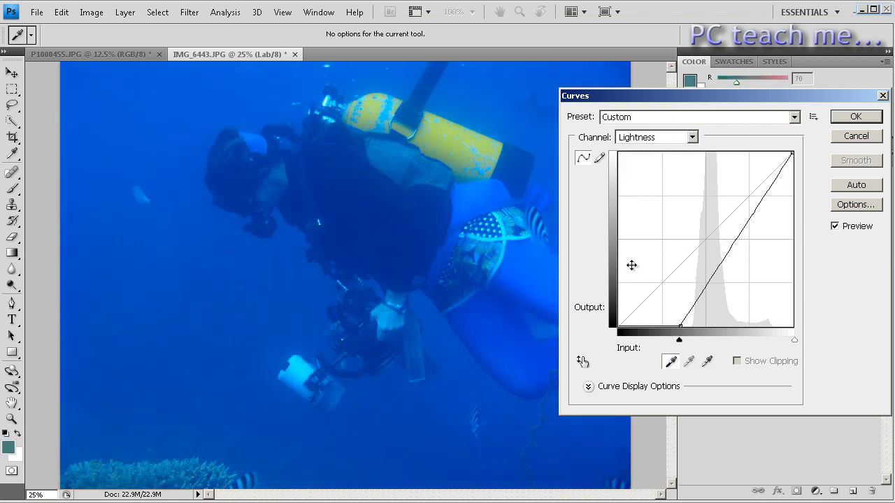
click(706, 361)
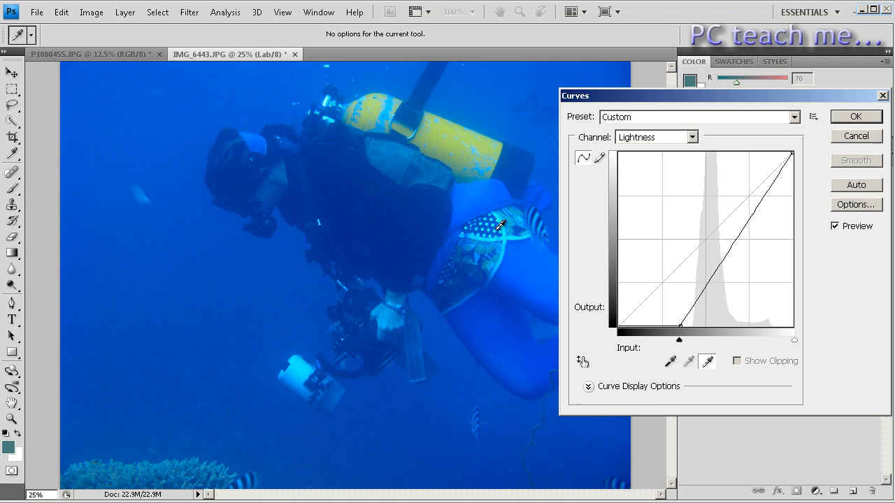
drag(791, 154, 778, 154)
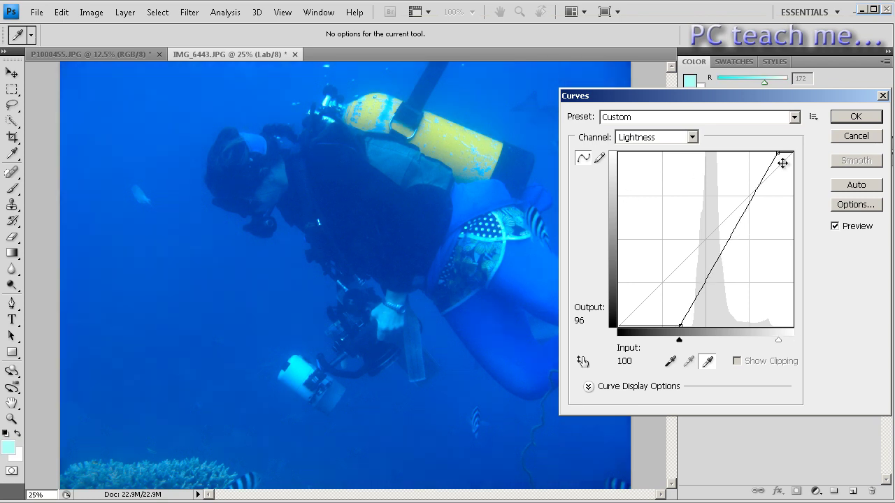
click(868, 138)
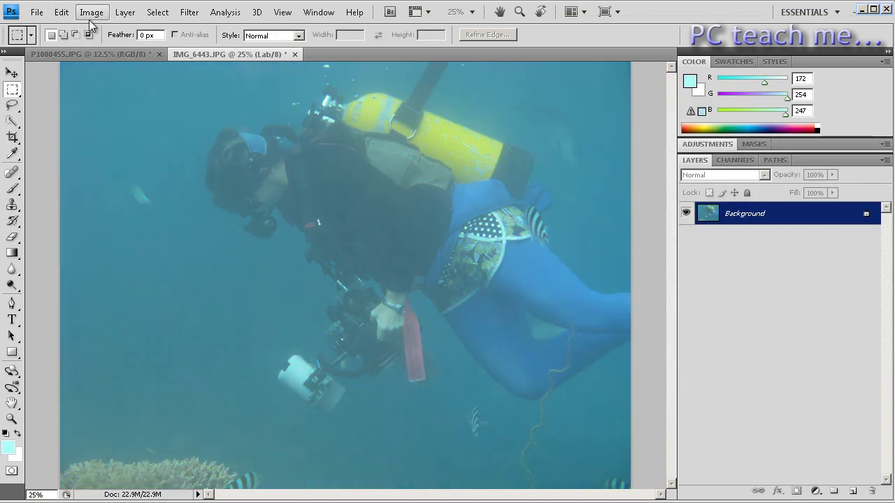
Step: Apply an Auto Curves correction to the Lab photo and confirm it with OK
click(92, 12)
mouse_move(139, 46)
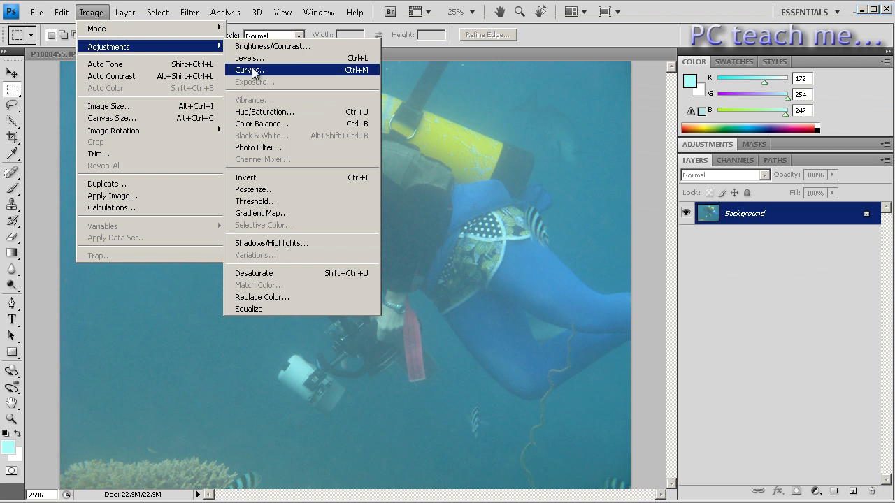
click(253, 71)
click(857, 185)
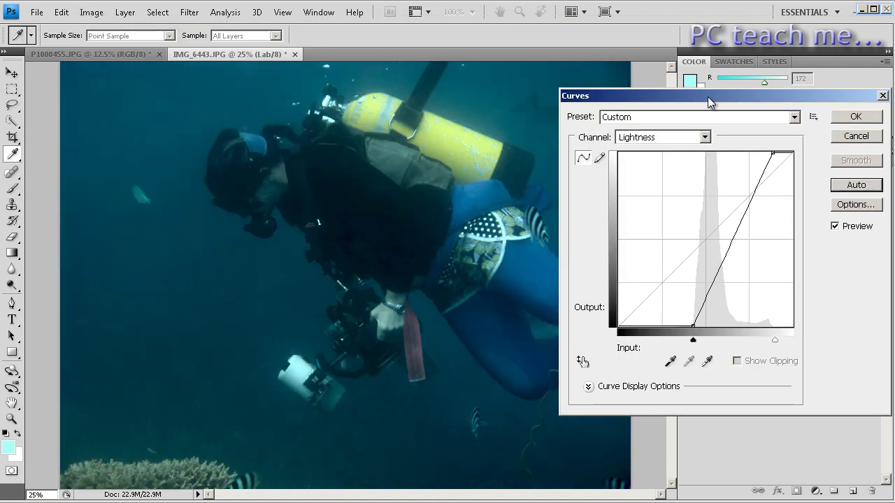
drag(695, 100, 682, 103)
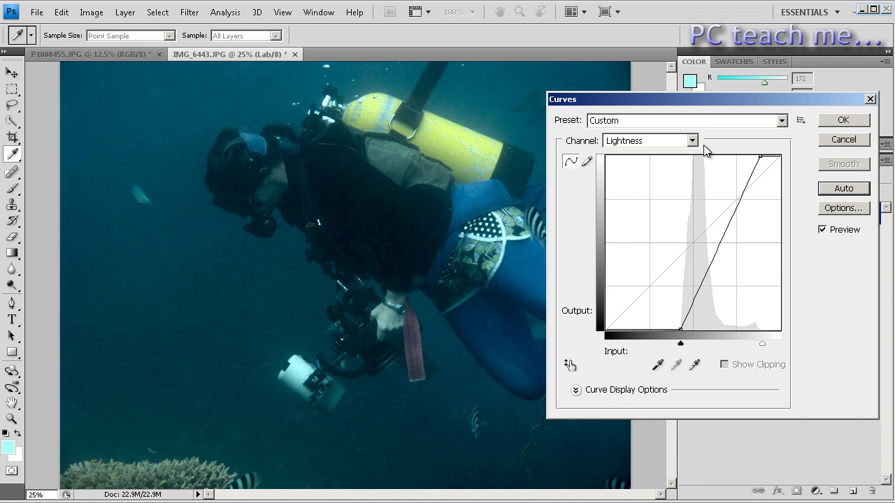
click(843, 123)
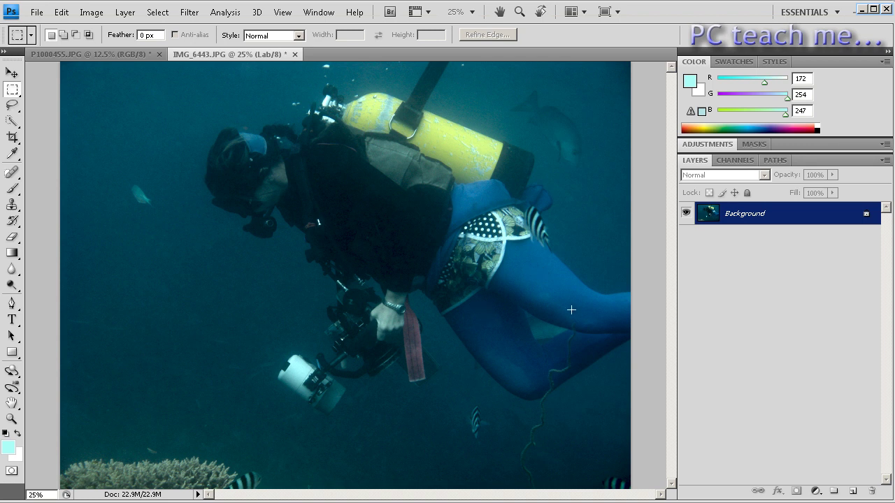
Step: Convert the photo to RGB Color and add a Vibrance adjustment layer with Vibrance +23
click(707, 144)
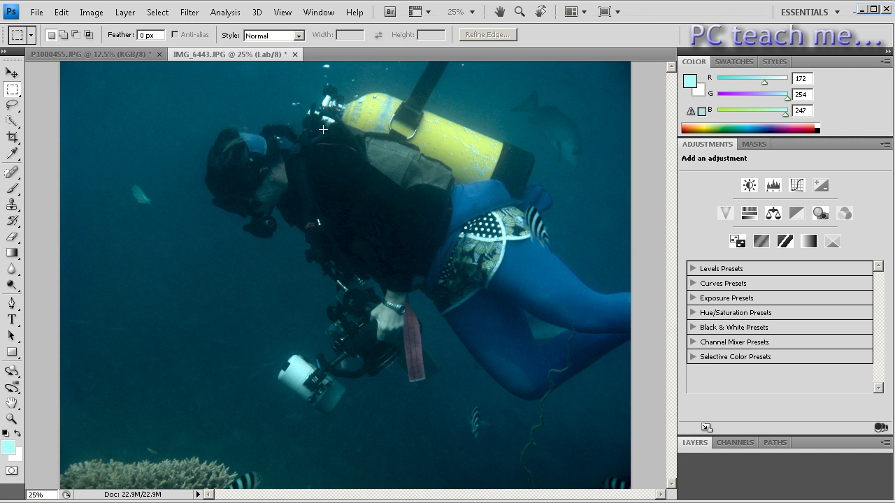
click(91, 13)
mouse_move(138, 26)
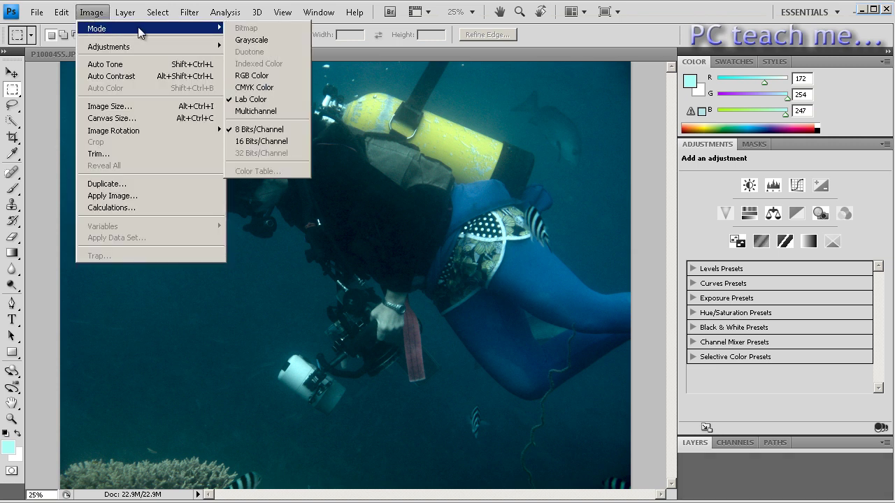
click(282, 79)
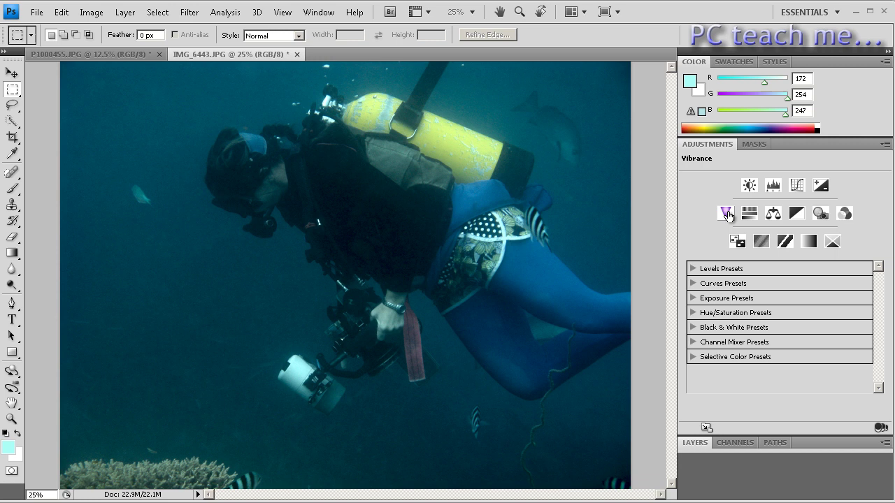
click(727, 214)
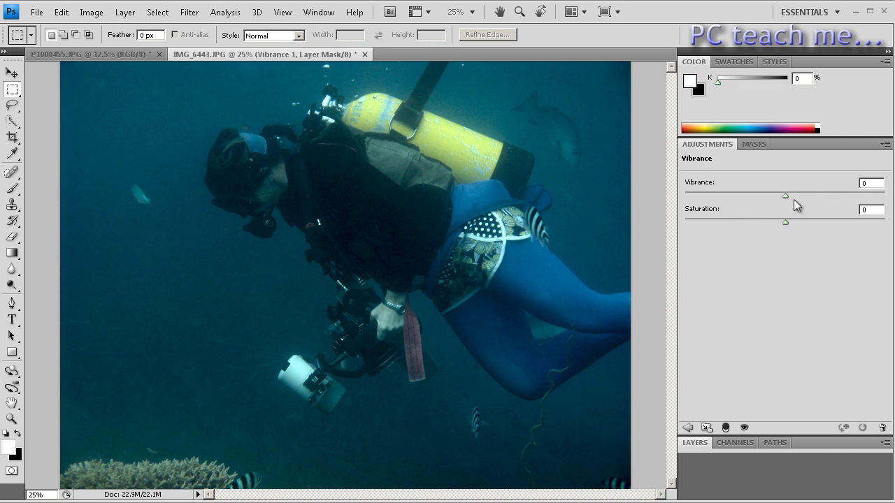
drag(785, 197, 827, 223)
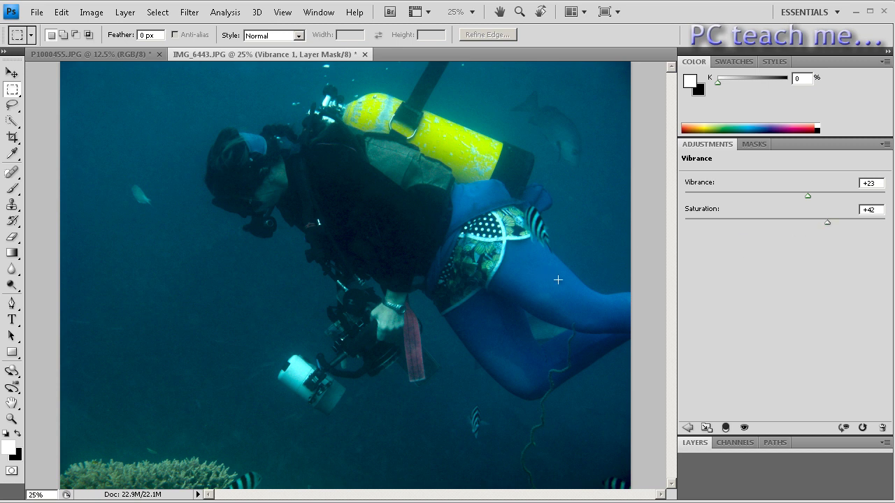
Step: Make the P1000455.JPG aquarium photo the active document
click(85, 53)
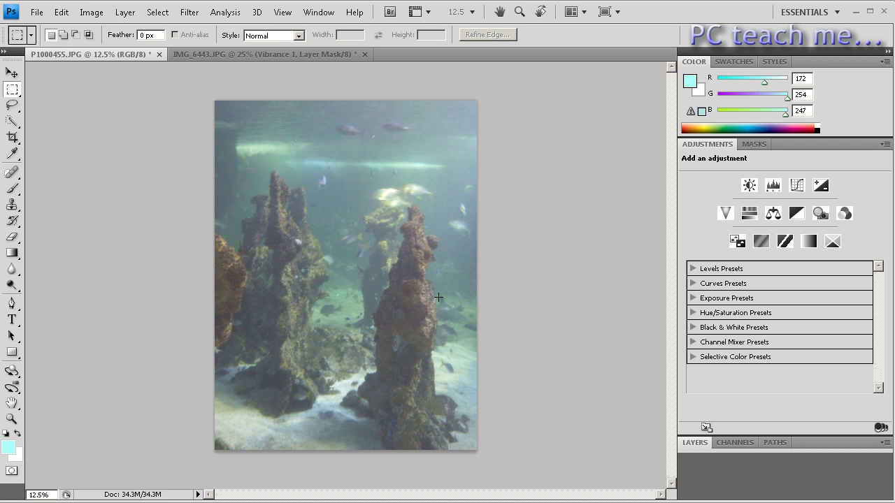
click(94, 15)
mouse_move(125, 47)
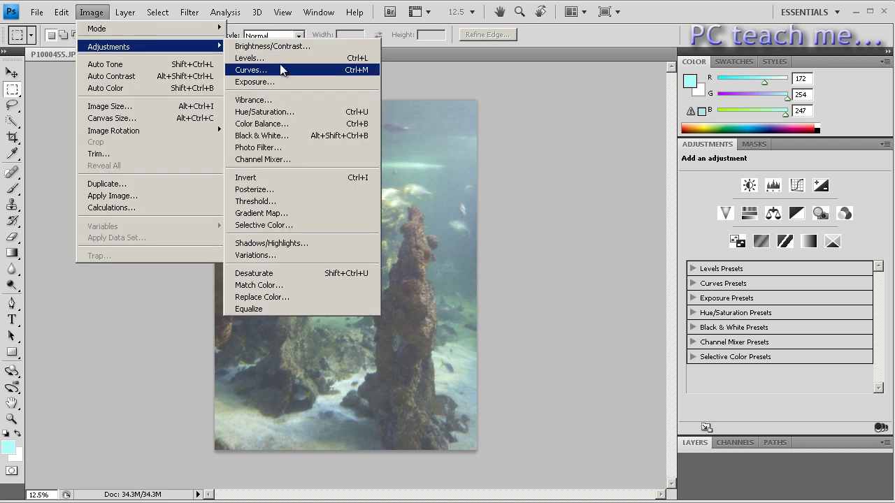
click(280, 70)
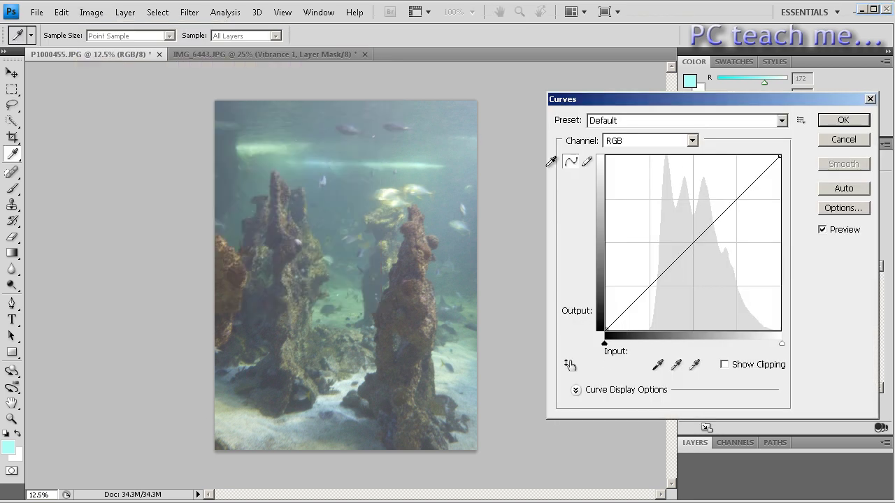
click(843, 189)
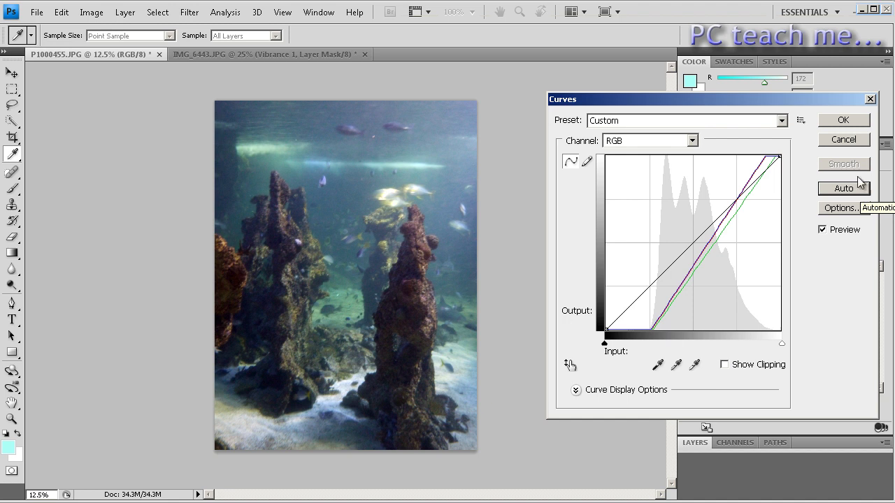
click(843, 139)
click(98, 14)
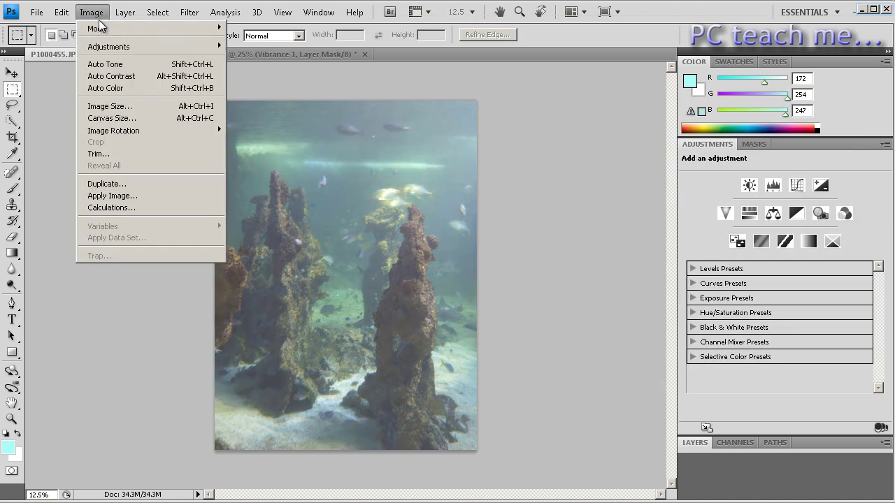
mouse_move(119, 48)
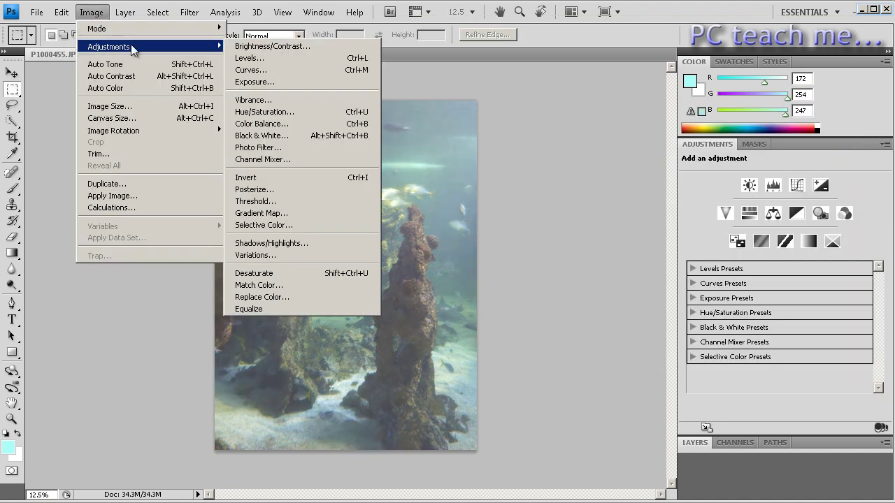
Step: Trial Curves black, gray and white points on dark rock, a gray area and the light band, then cancel
click(279, 70)
click(660, 367)
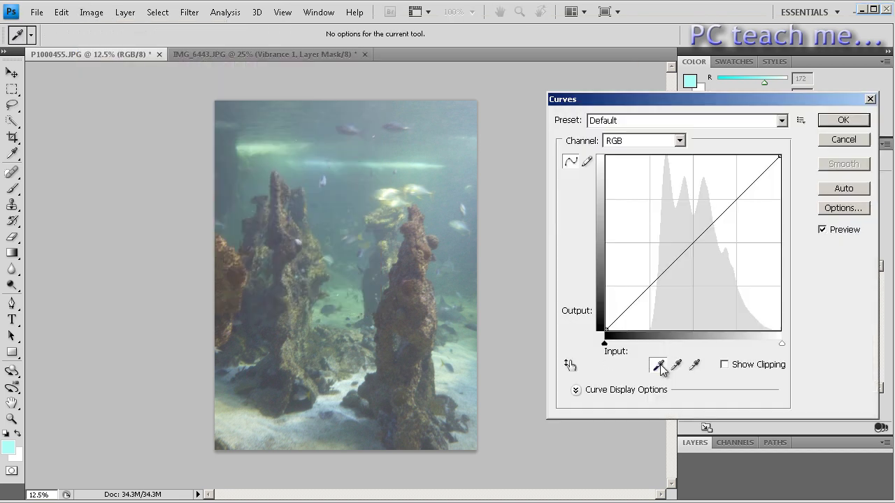
click(297, 405)
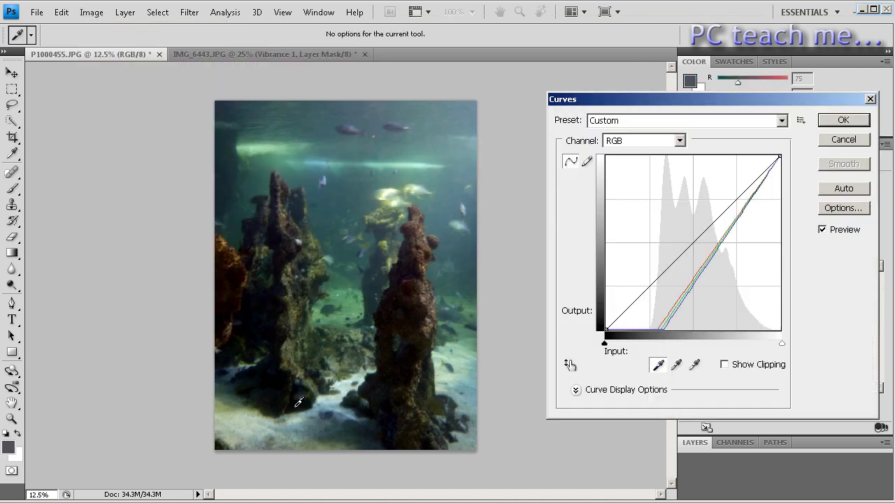
click(676, 366)
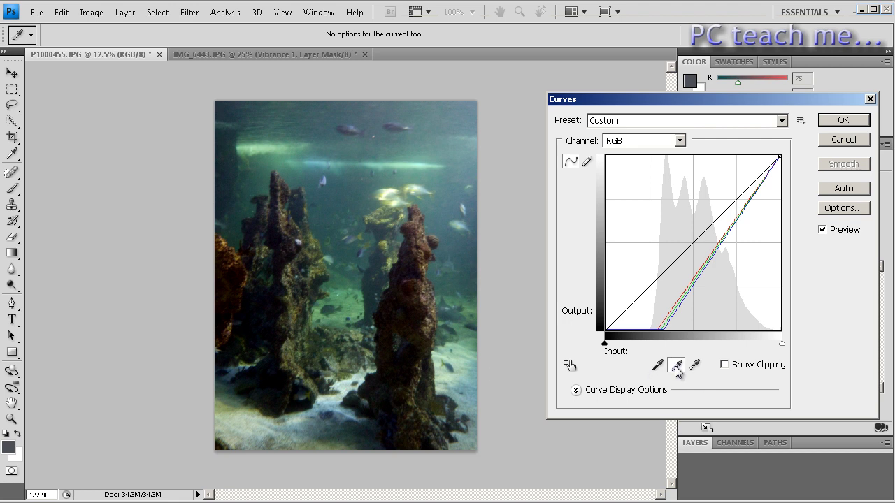
click(339, 364)
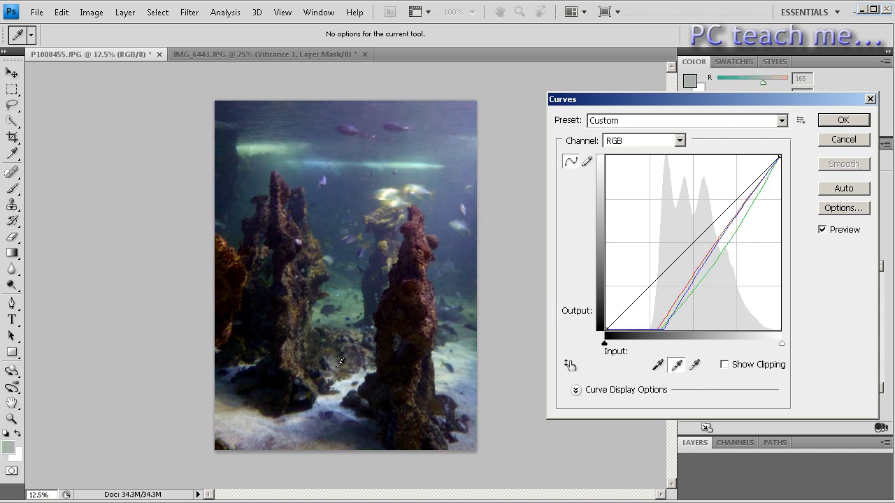
click(695, 365)
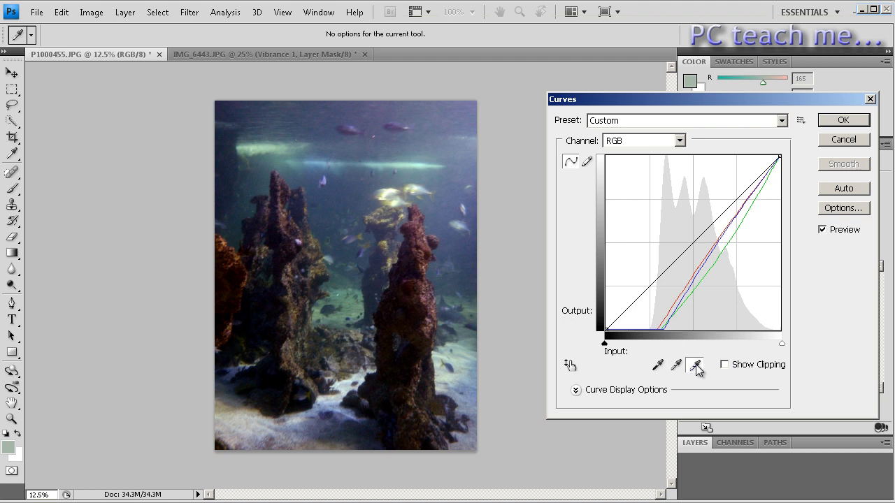
click(420, 163)
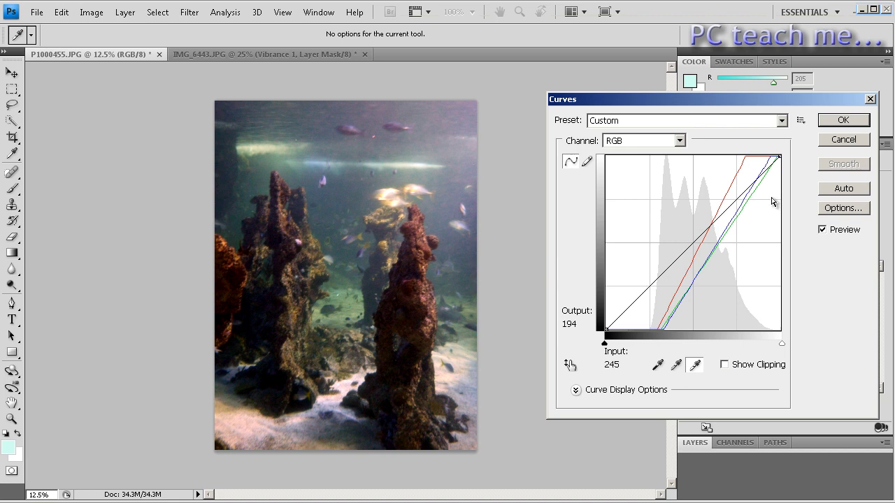
click(842, 144)
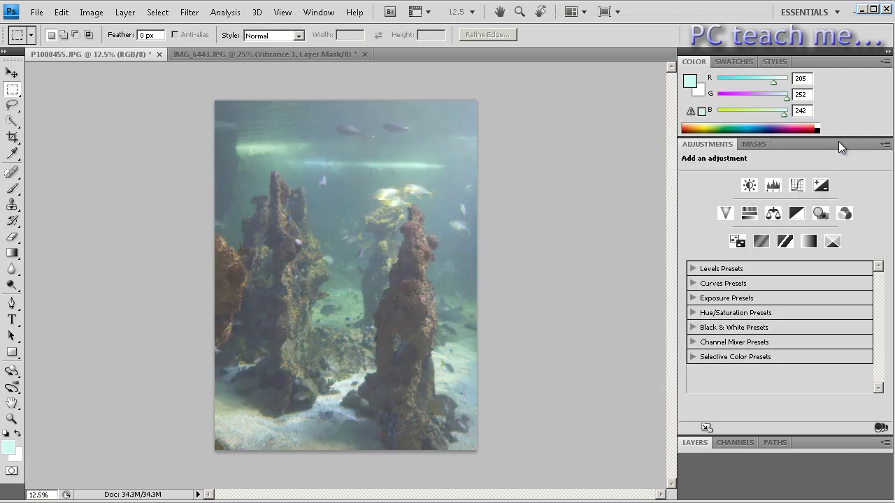
Step: Convert the aquarium photo to Lab Color mode
click(97, 14)
mouse_move(109, 26)
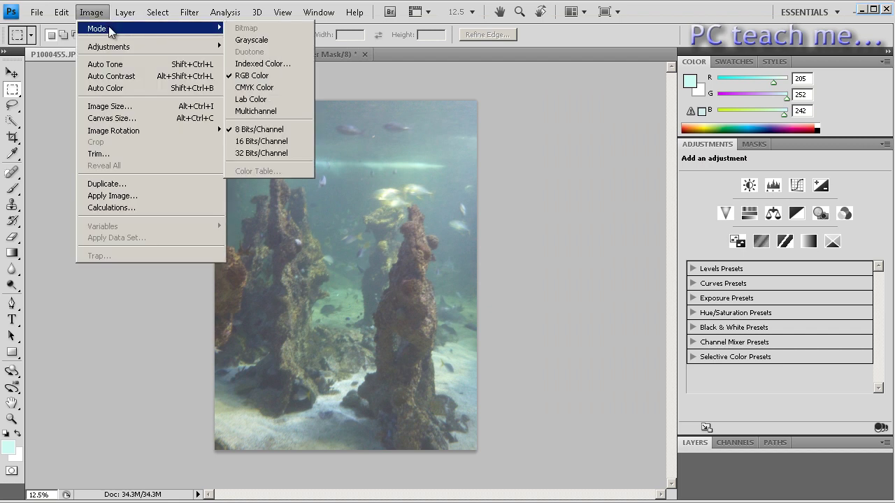
click(271, 100)
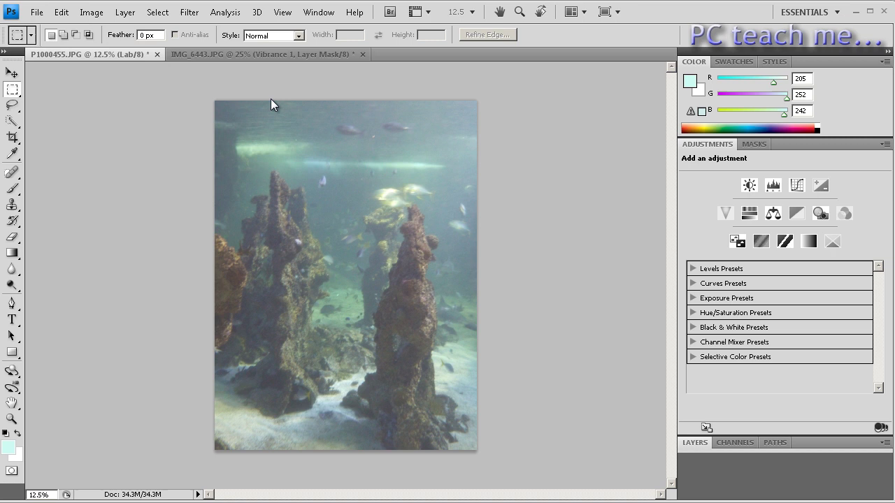
Step: Apply an Auto Lightness curve in Curves to clear the milky haze
click(94, 13)
mouse_move(115, 47)
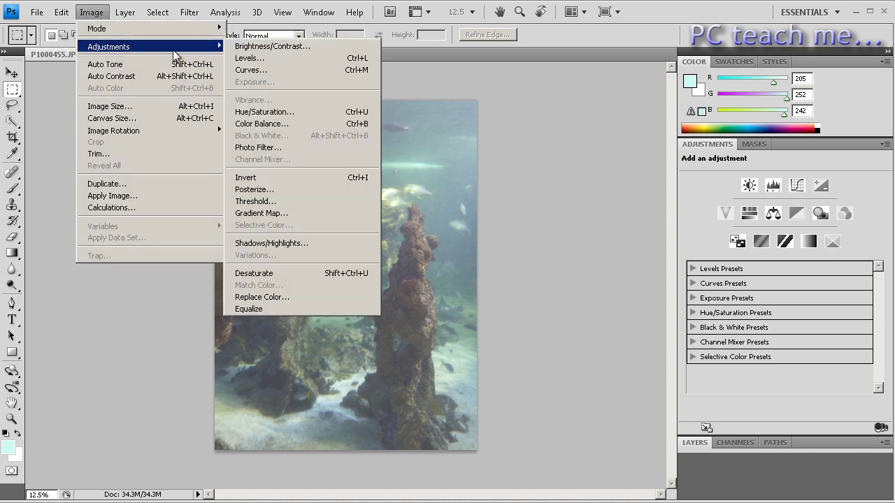
click(274, 71)
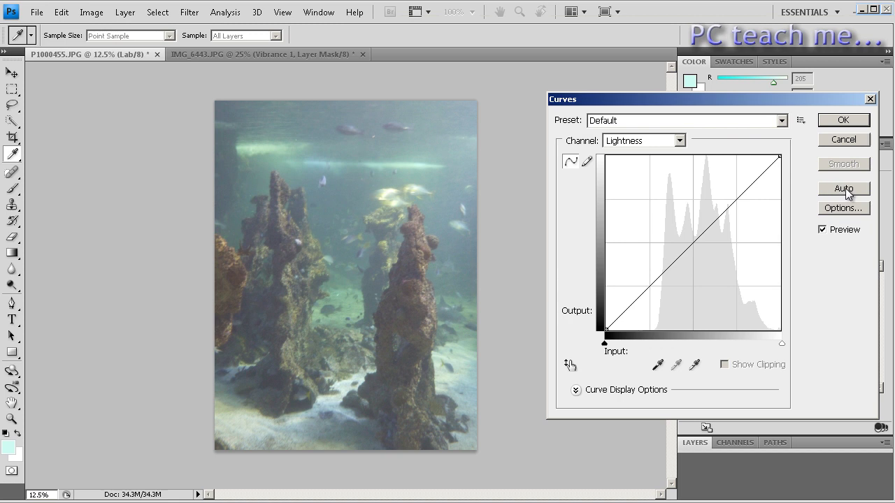
click(846, 193)
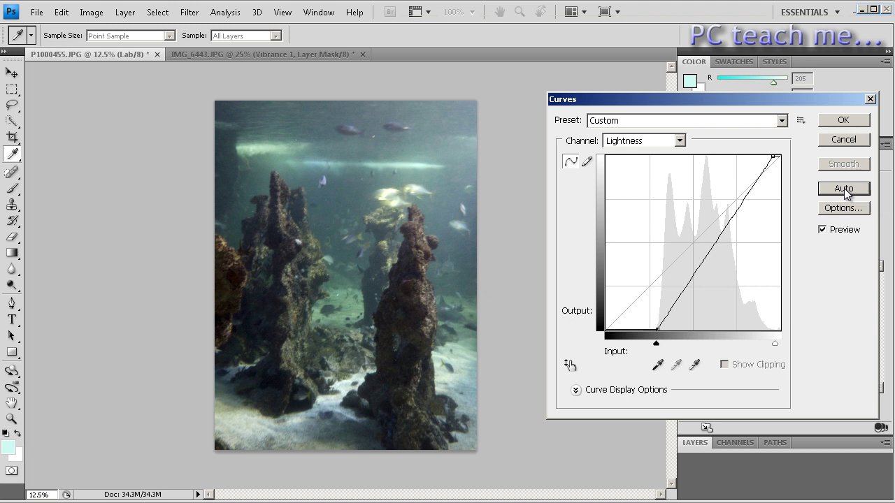
click(850, 124)
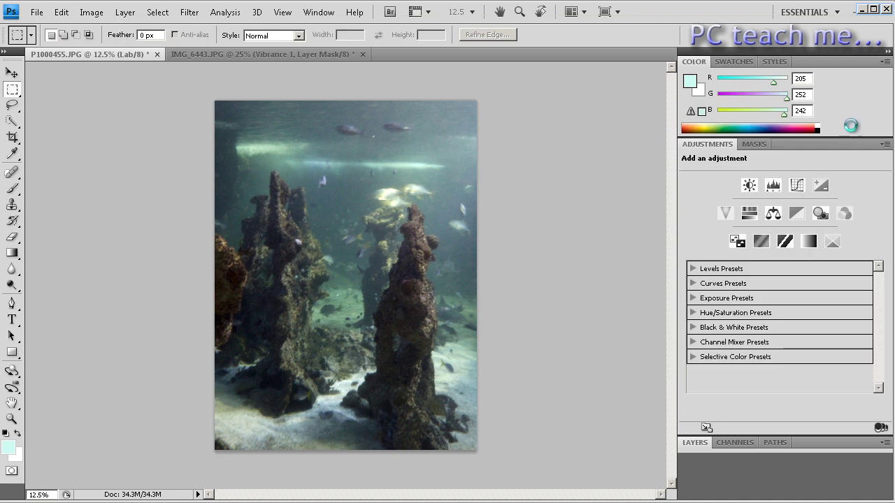
click(93, 11)
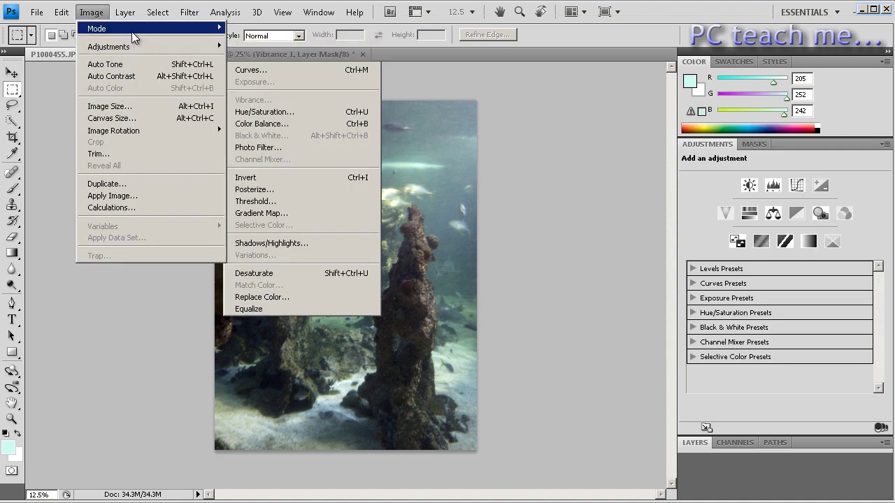
Step: Return the photo to RGB Color and duplicate Background as a layer named 'high pass'
click(289, 74)
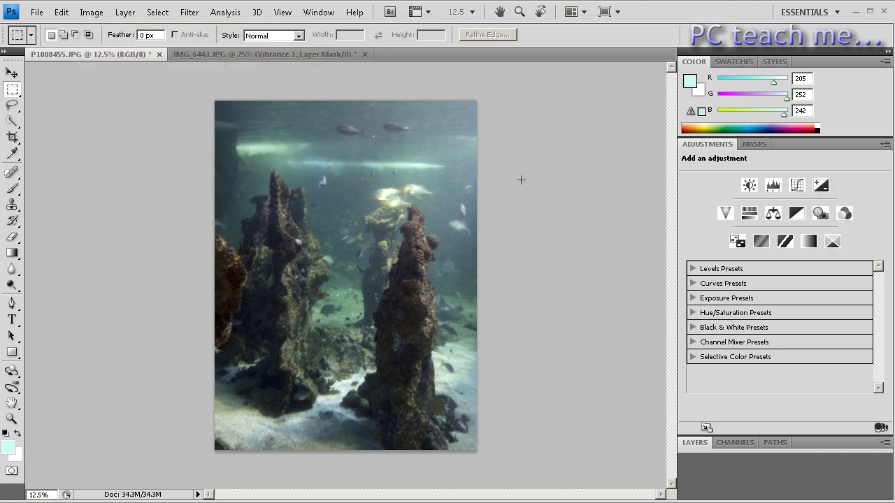
click(698, 442)
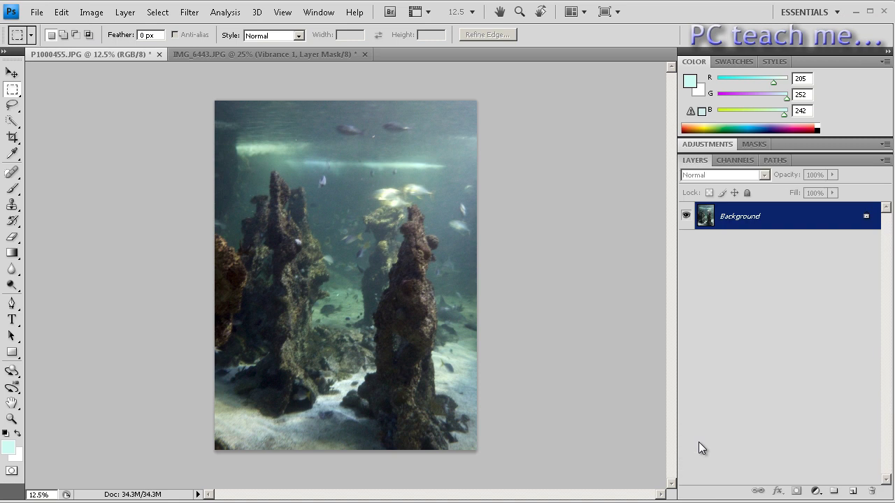
right_click(716, 226)
click(767, 249)
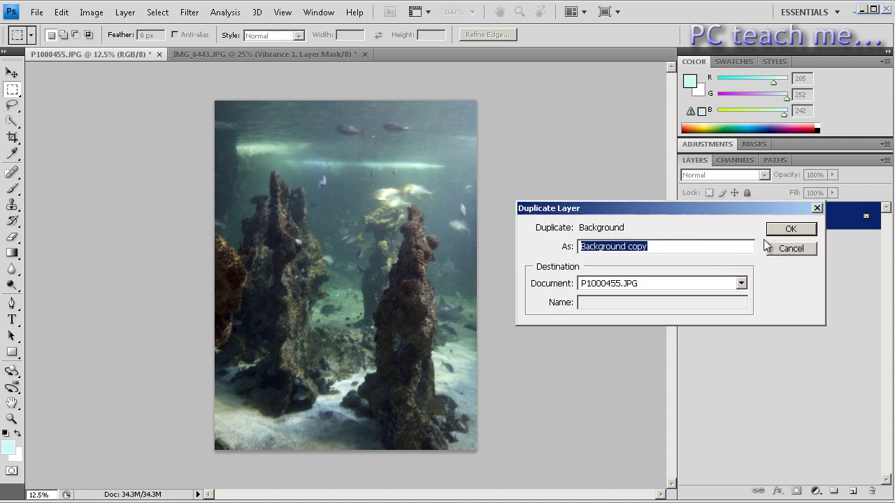
text(high pas)
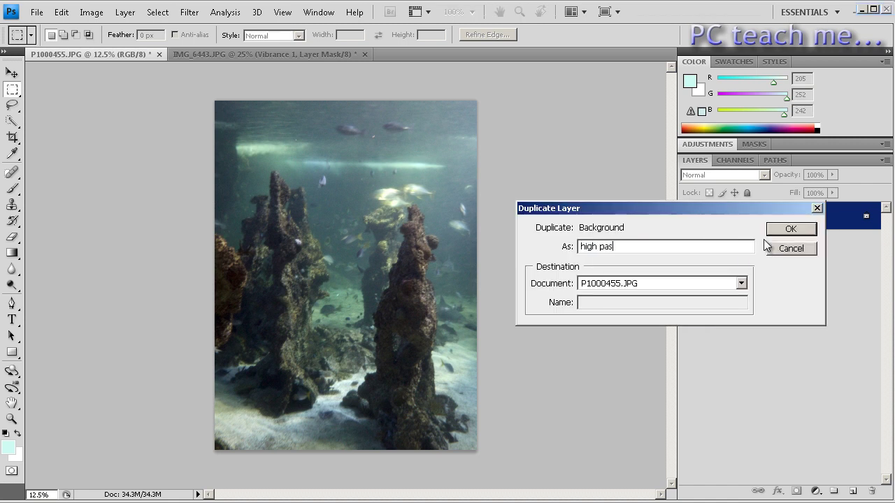
text(s)
key(Return)
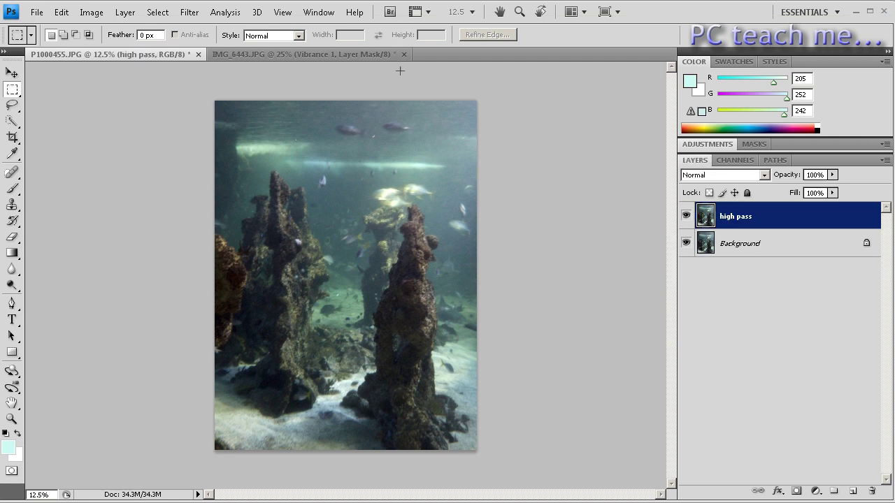
Step: Apply Filter > Other > High Pass with a 19.5-pixel radius to the high pass layer
click(188, 12)
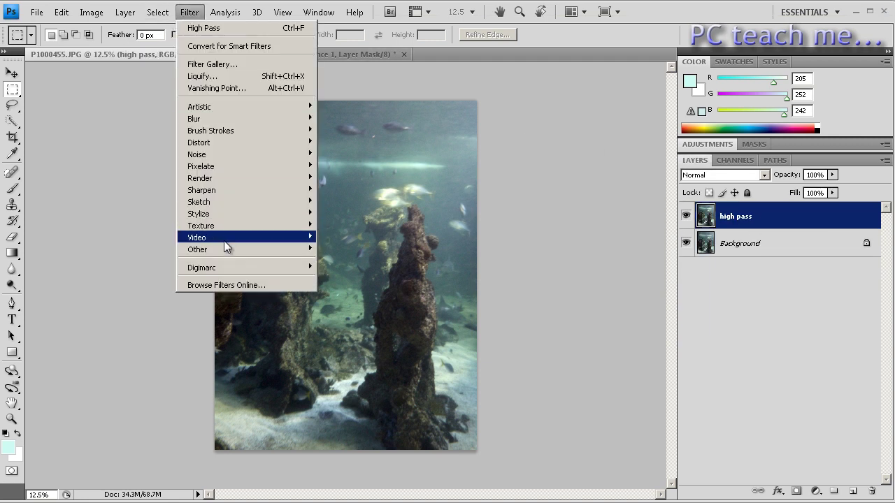
mouse_move(226, 248)
click(363, 260)
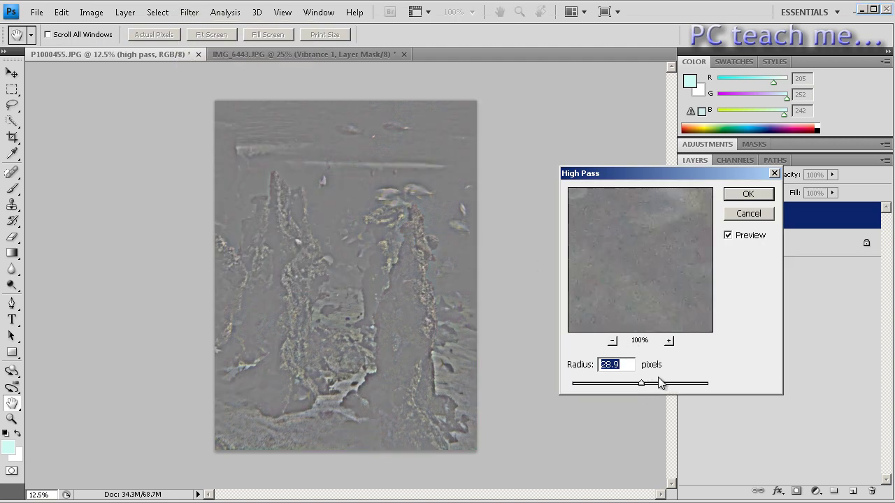
drag(646, 384, 634, 383)
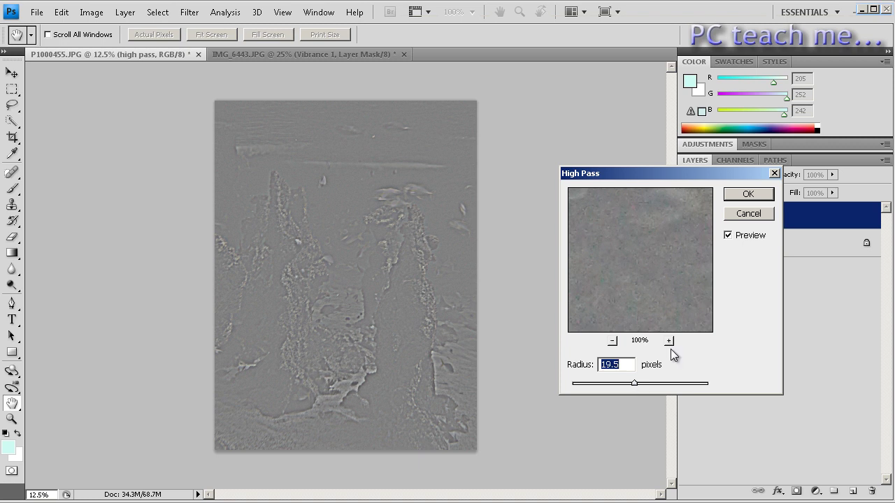
click(748, 194)
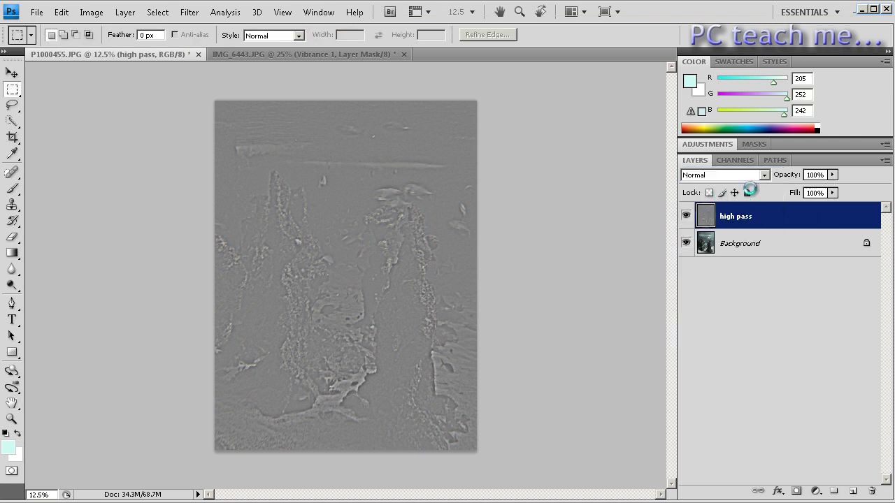
Step: Set the high pass layer to Hard Light at 84% opacity, toggling it to compare
click(755, 176)
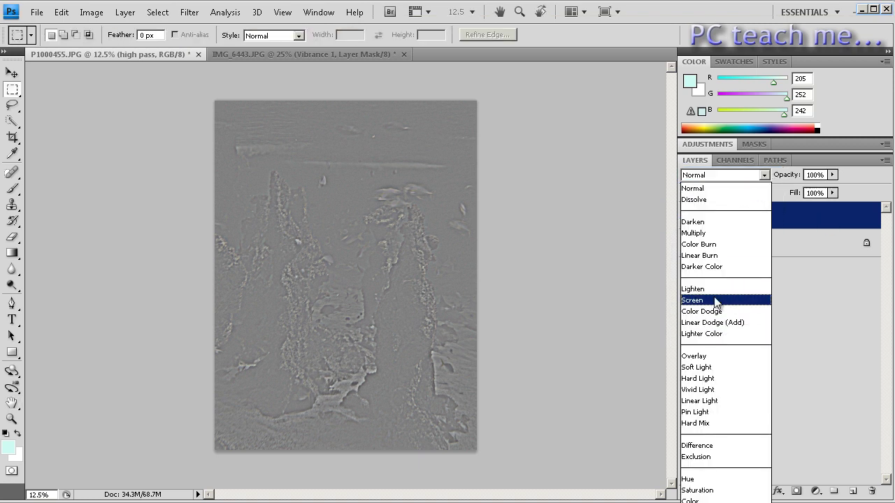
click(715, 378)
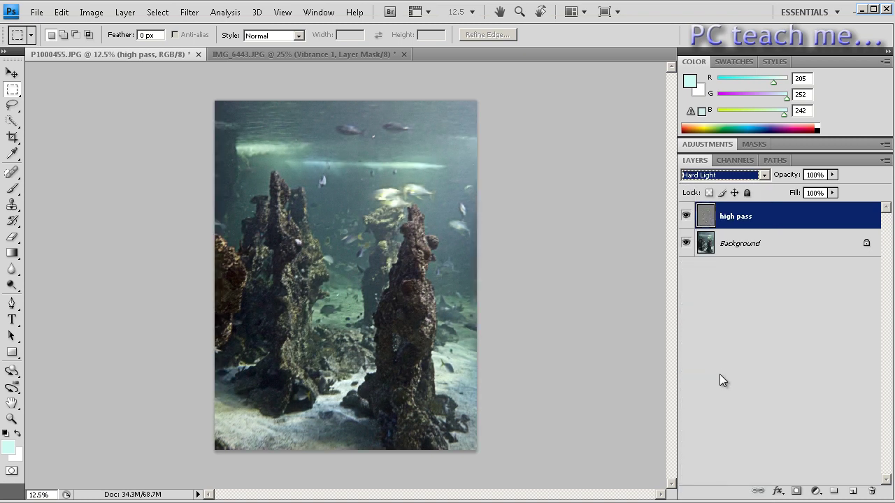
click(687, 218)
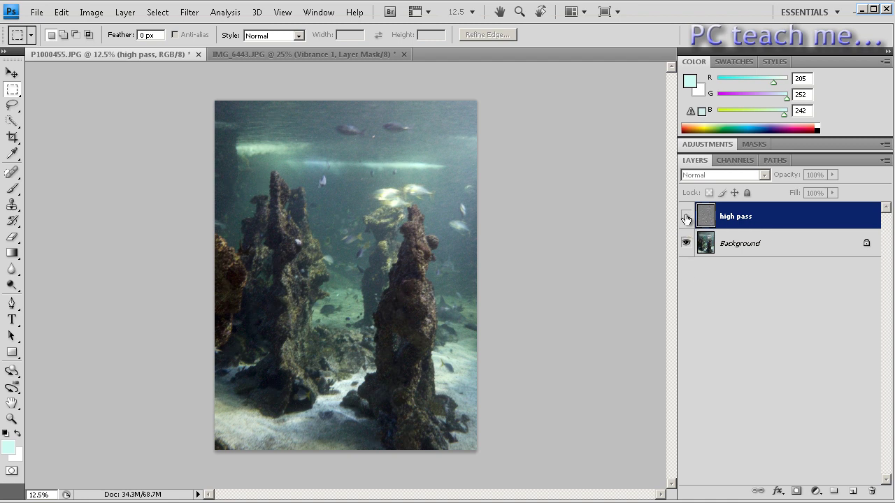
click(686, 218)
drag(832, 175, 824, 192)
click(795, 312)
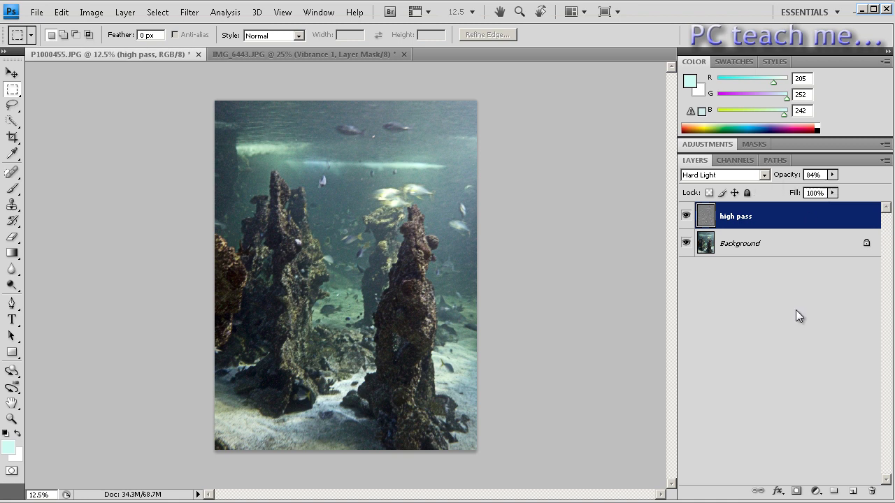
click(796, 312)
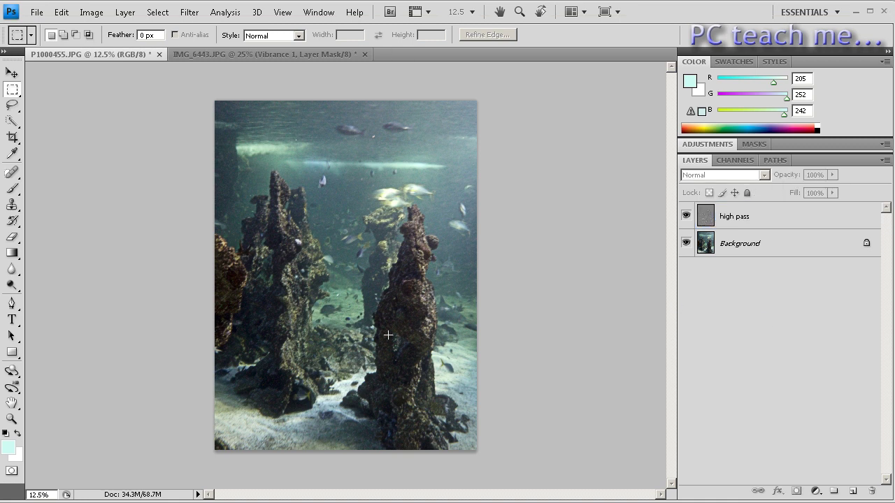